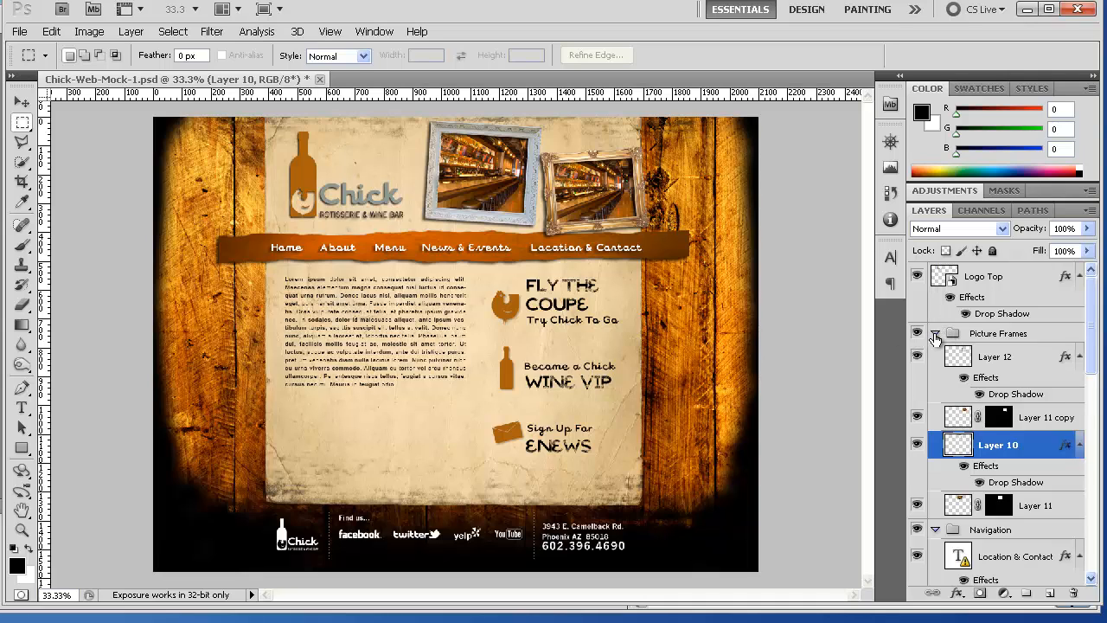
Step: Collapse the Picture Frames, Navigation and background layer groups
{"action": "left_click", "coordinate": [934, 334]}
{"action": "left_click", "coordinate": [935, 353]}
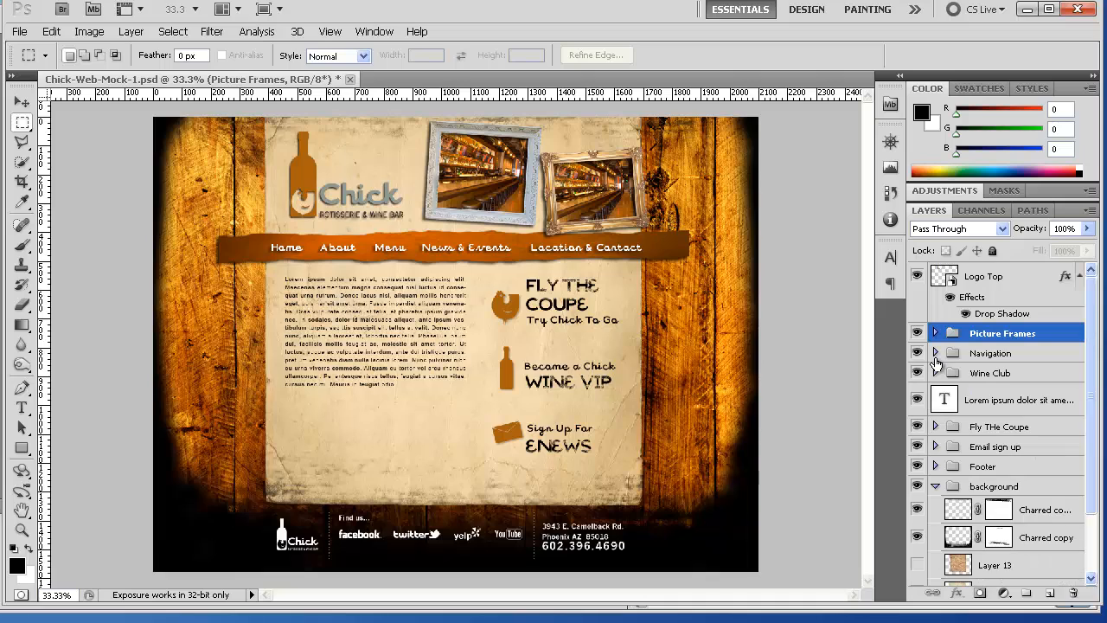
{"action": "left_click", "coordinate": [935, 486]}
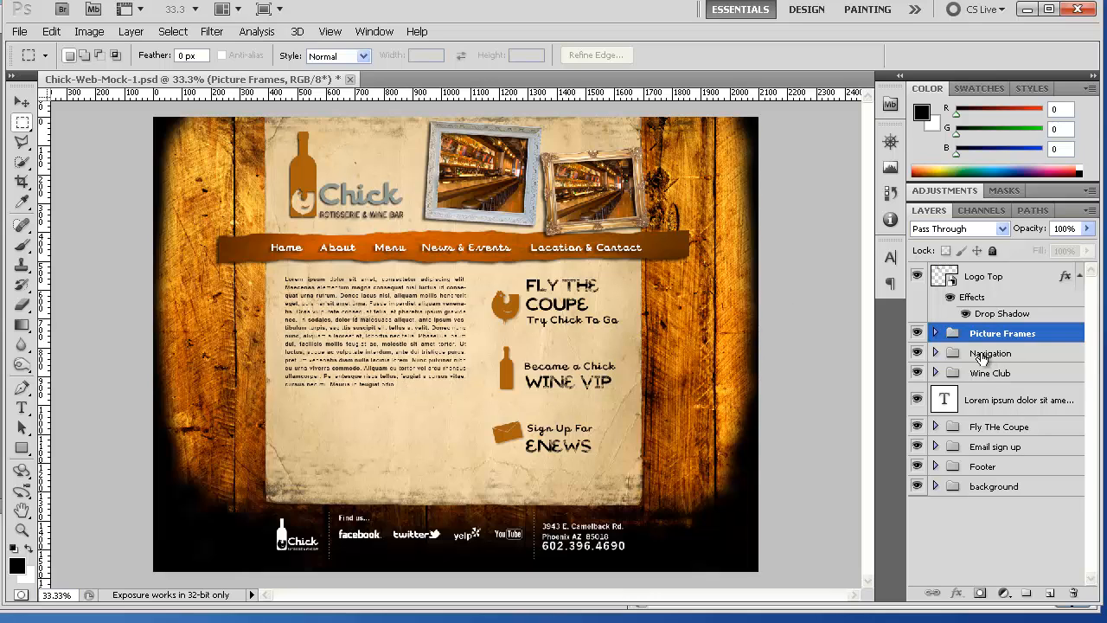
Step: Hide and reshow the Navigation, Wine Club, Fly THe Coupe, Email sign up, Footer and background groups in turn to examine what each contains
{"action": "left_click", "coordinate": [916, 353]}
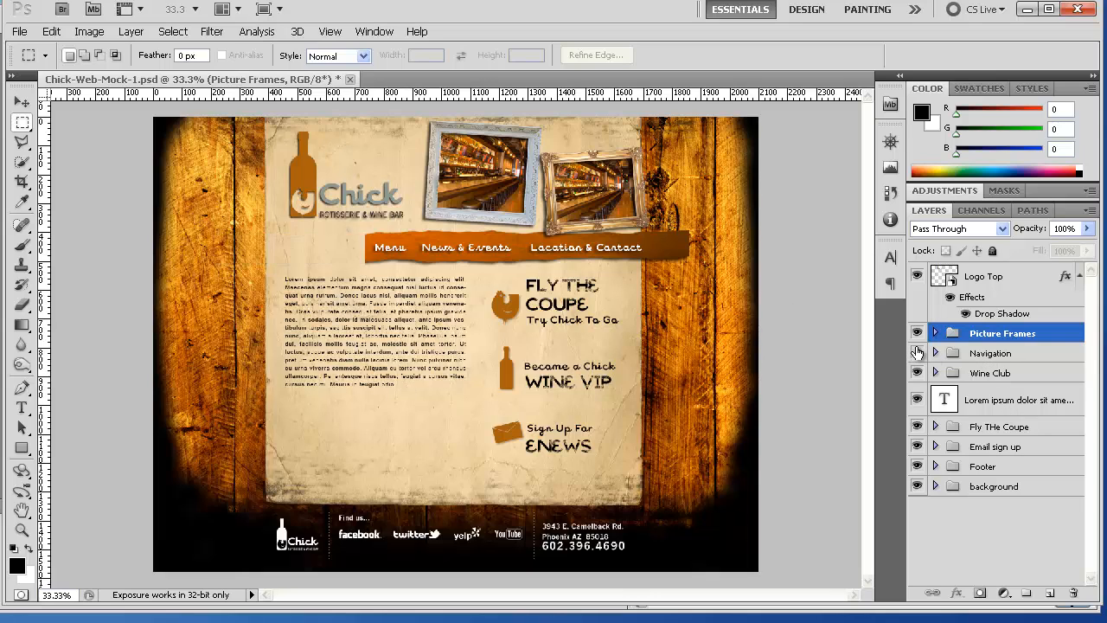
{"action": "left_click", "coordinate": [916, 352]}
{"action": "left_click", "coordinate": [916, 373]}
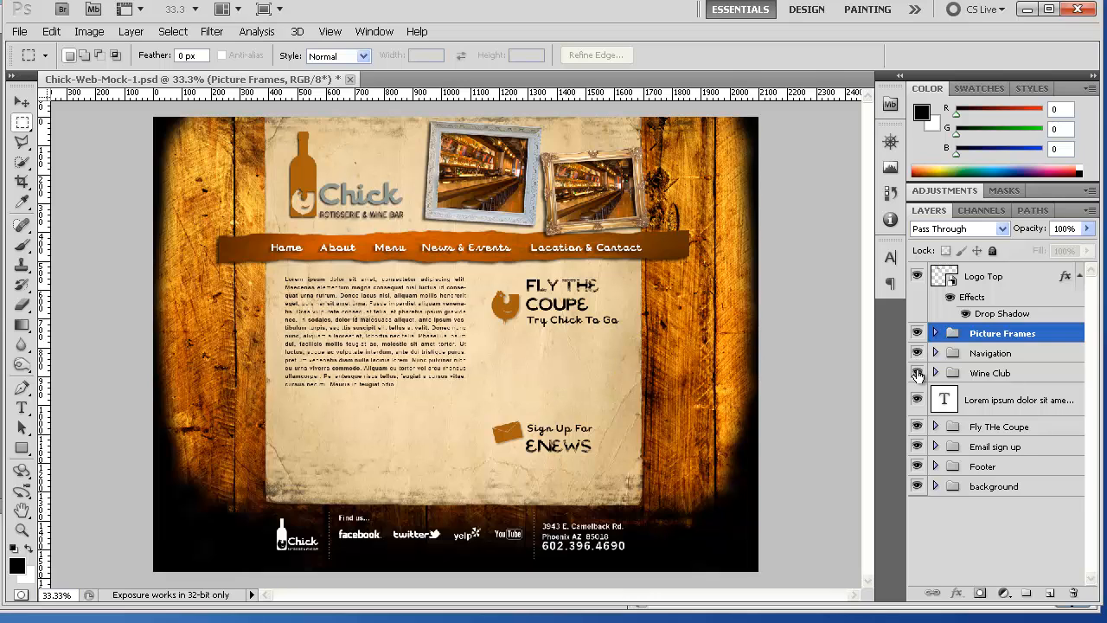
{"action": "left_click", "coordinate": [916, 372]}
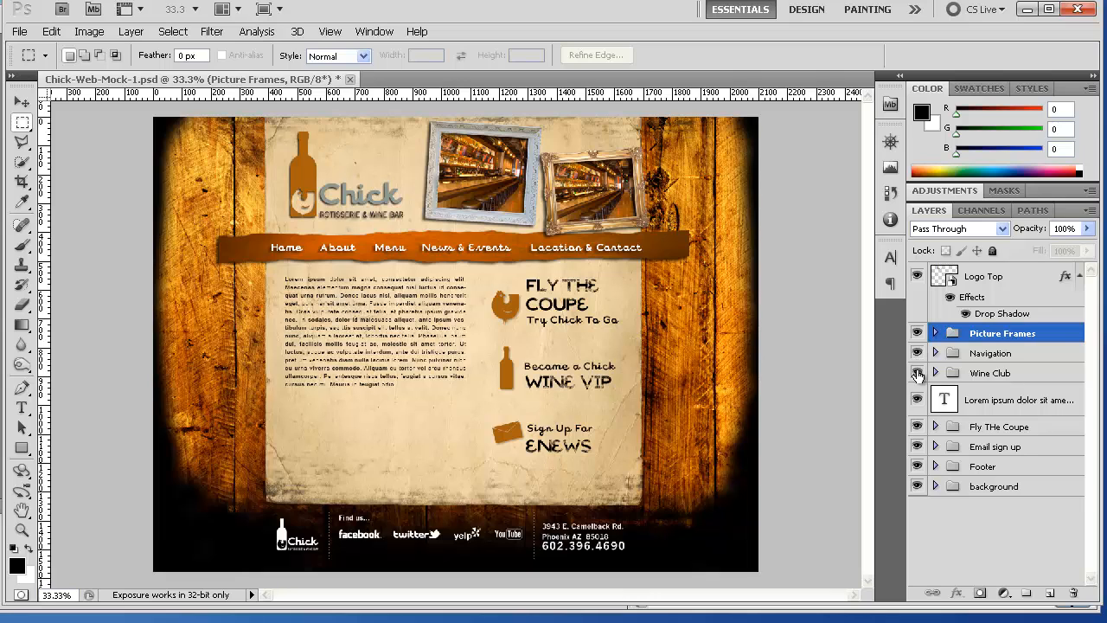
{"action": "left_click", "coordinate": [917, 426]}
{"action": "left_click", "coordinate": [917, 426]}
{"action": "left_click", "coordinate": [917, 446]}
{"action": "left_click", "coordinate": [916, 446]}
{"action": "left_click", "coordinate": [917, 466]}
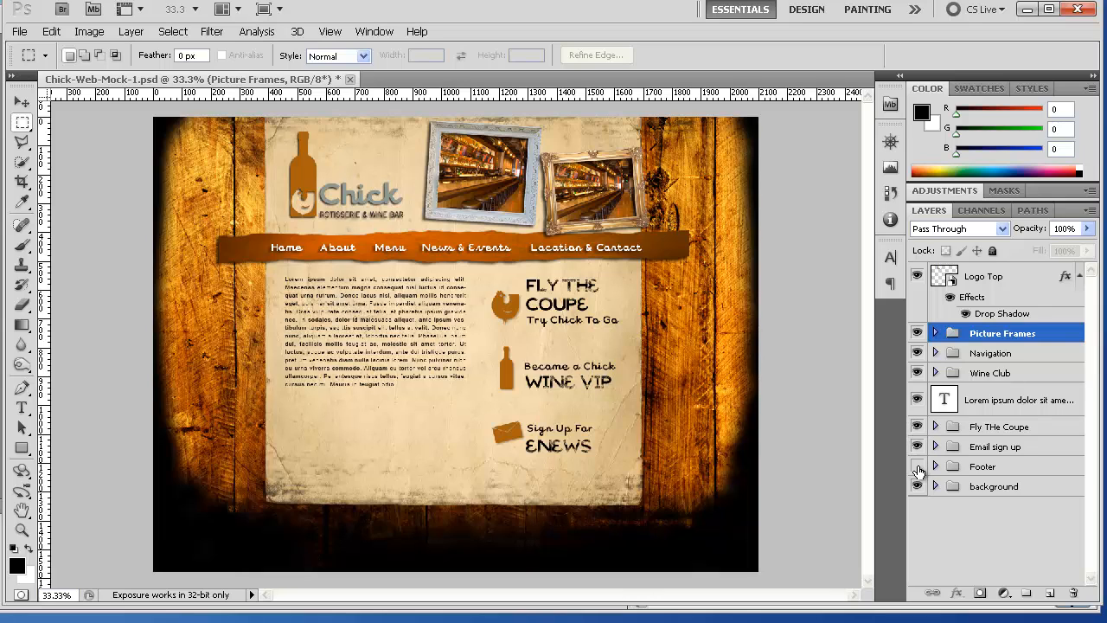
{"action": "left_click", "coordinate": [917, 466]}
{"action": "left_click", "coordinate": [917, 486]}
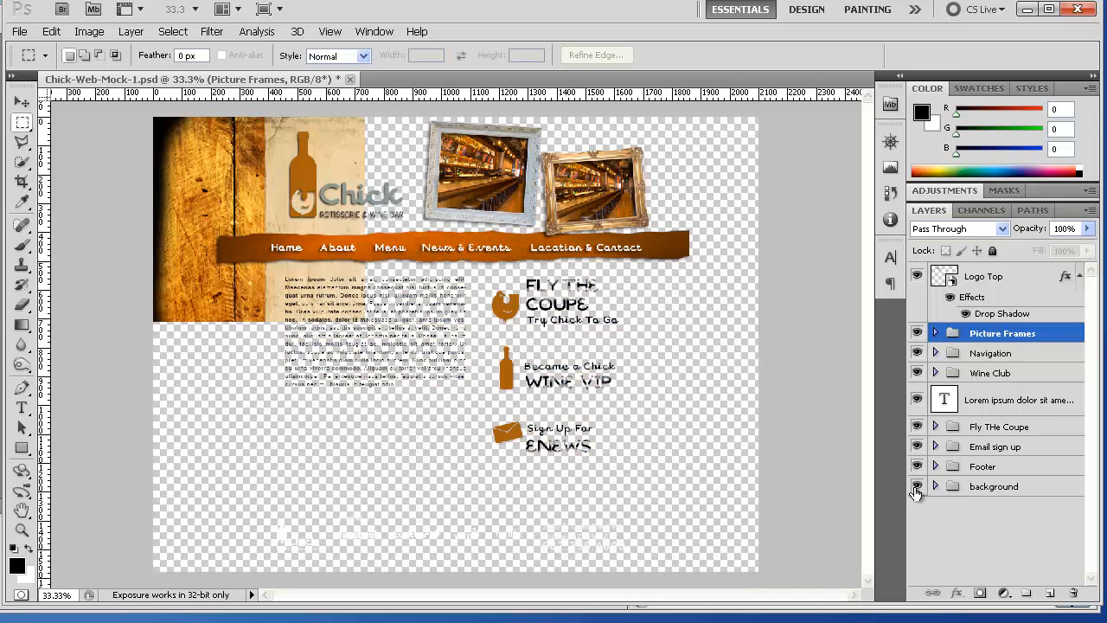
{"action": "left_click", "coordinate": [916, 487]}
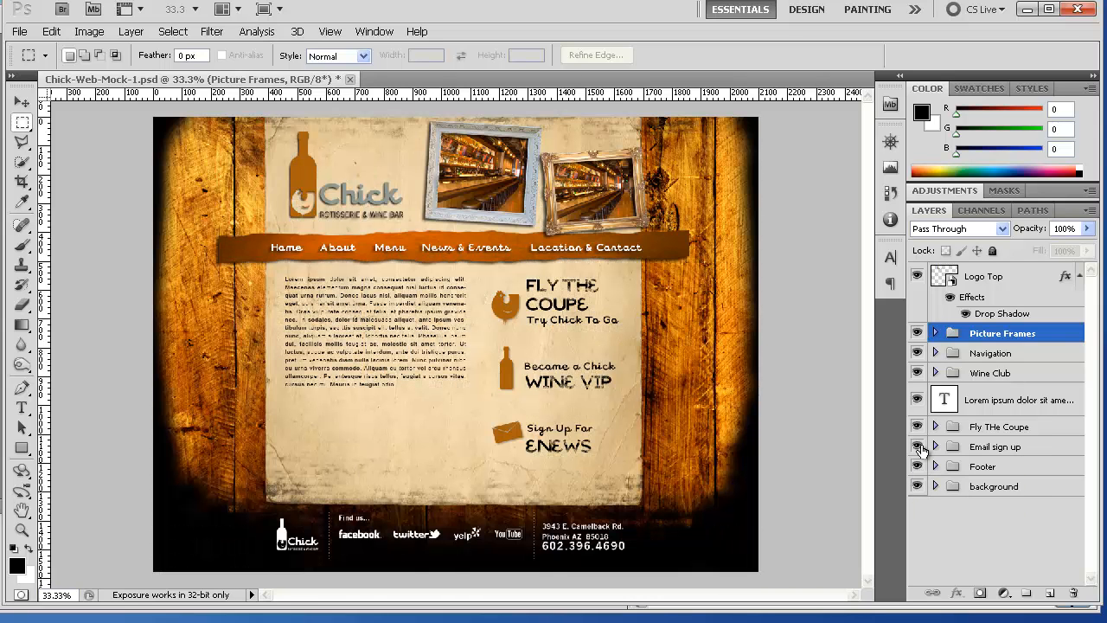
Step: Examine the layers inside the background and Footer groups, leaving both groups collapsed
{"action": "left_click", "coordinate": [935, 486]}
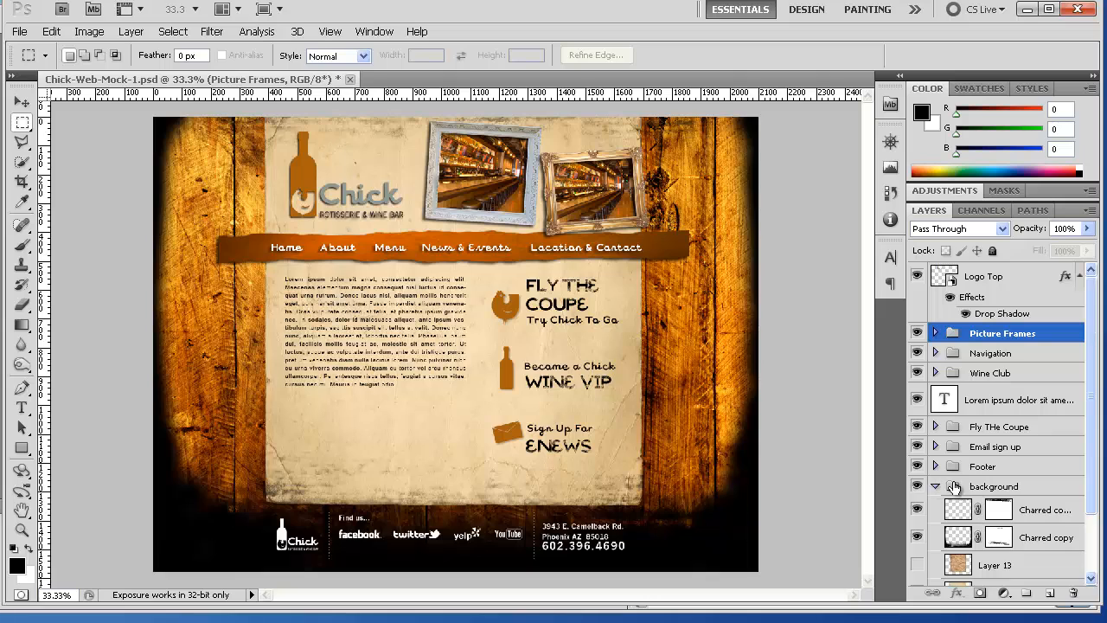
{"action": "scroll", "coordinate": [1005, 470], "scroll_direction": "down", "scroll_amount": 2}
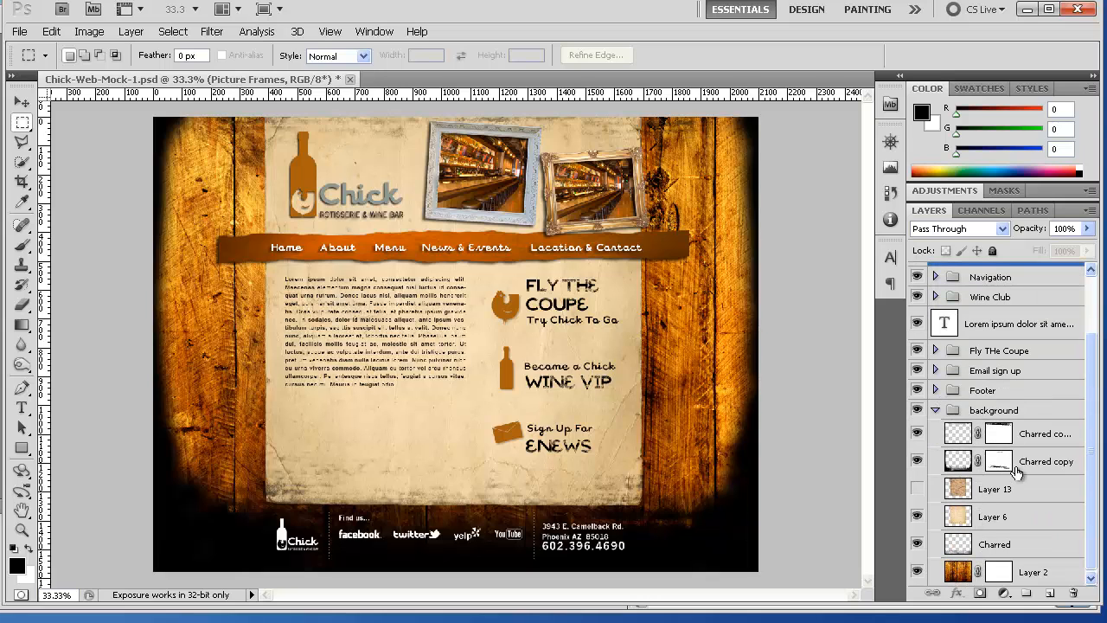
{"action": "left_click", "coordinate": [935, 410]}
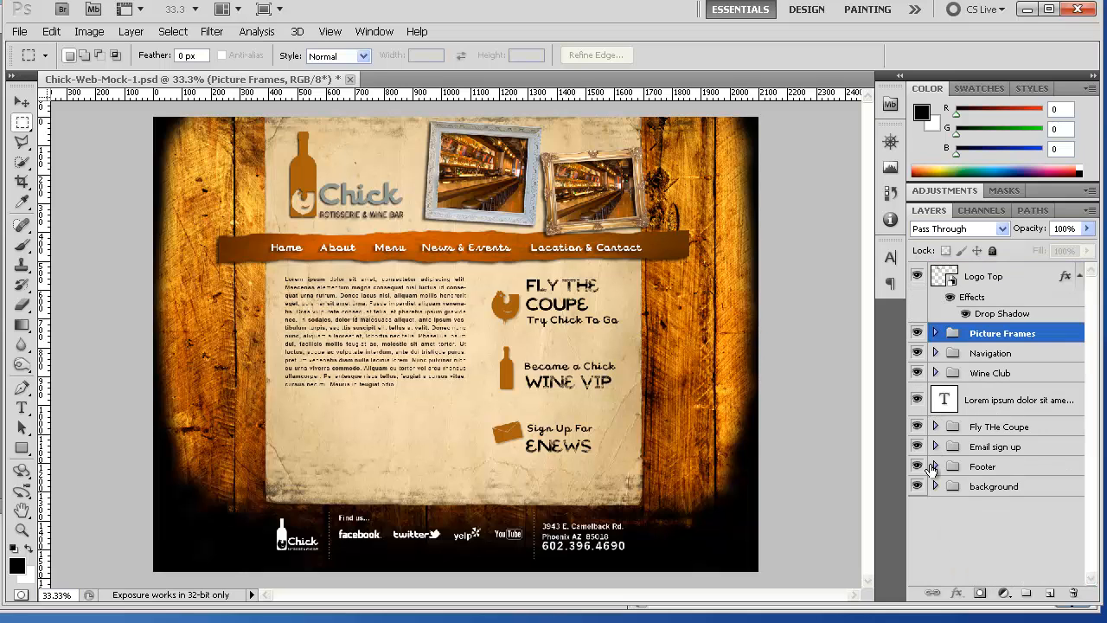
{"action": "left_click", "coordinate": [942, 467]}
{"action": "left_click", "coordinate": [934, 466]}
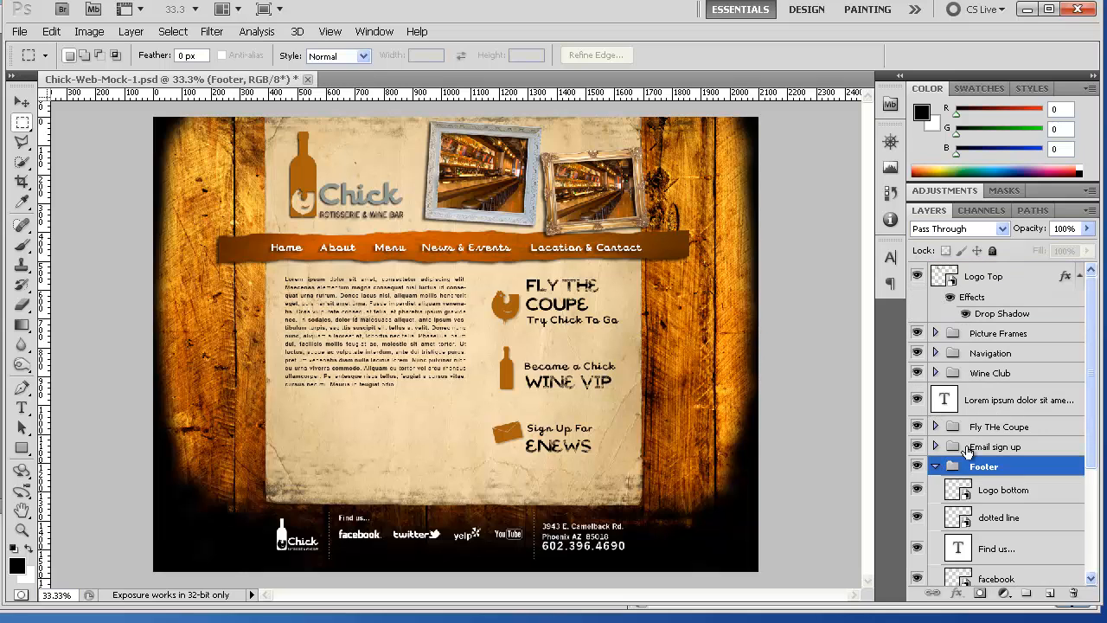
{"action": "scroll", "coordinate": [967, 452], "scroll_direction": "down", "scroll_amount": 3}
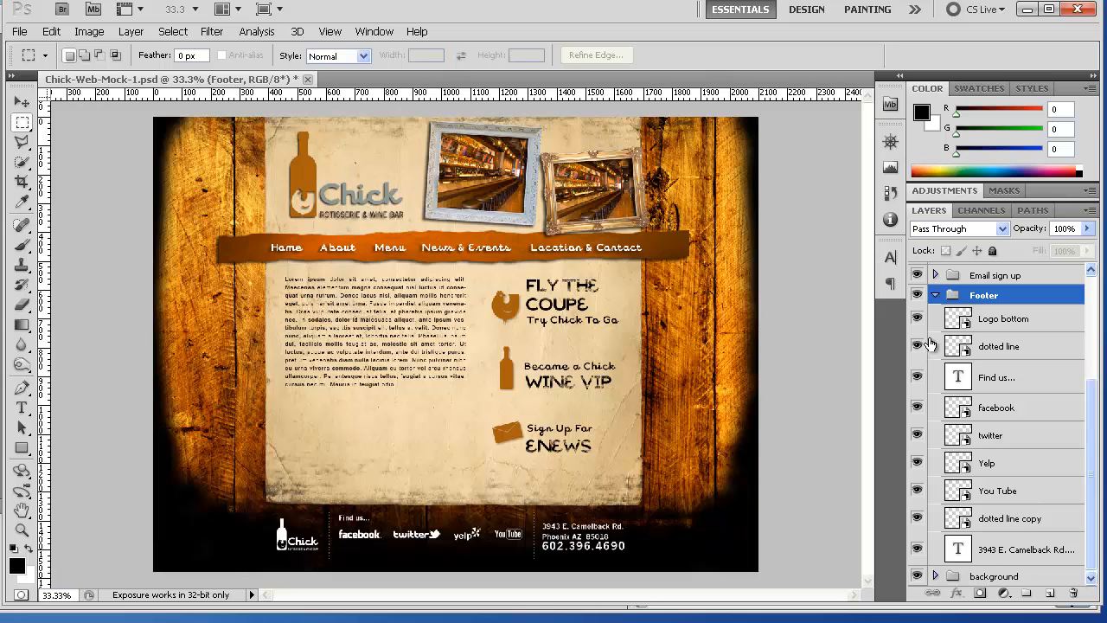
{"action": "left_click", "coordinate": [935, 296]}
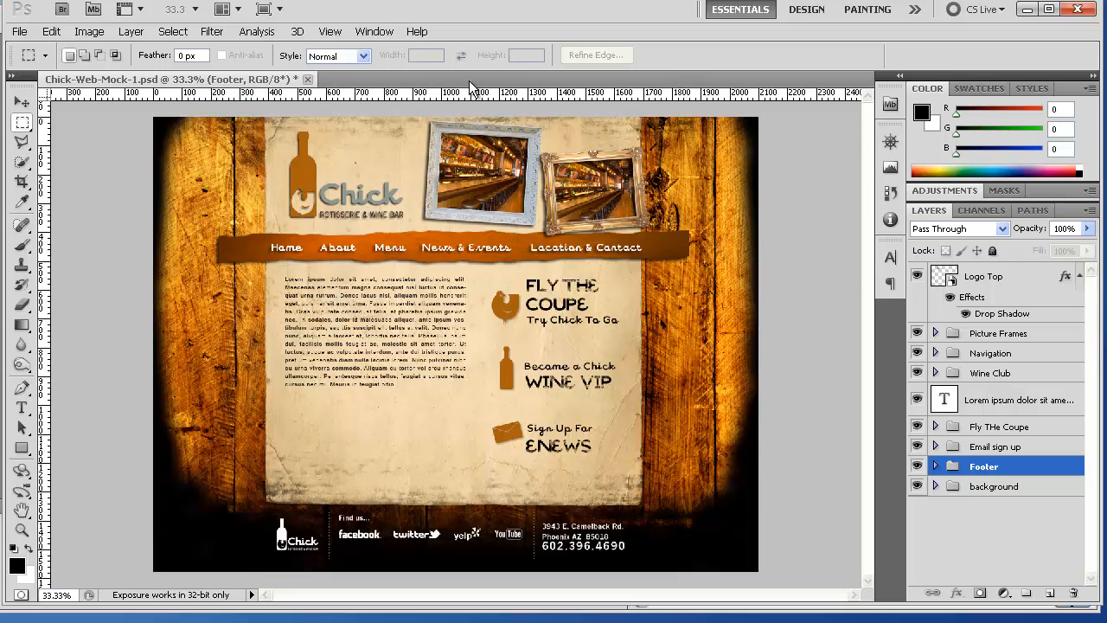
Step: Show the Layer Comps panel and place it over the canvas beside the layers list
{"action": "left_click", "coordinate": [371, 32]}
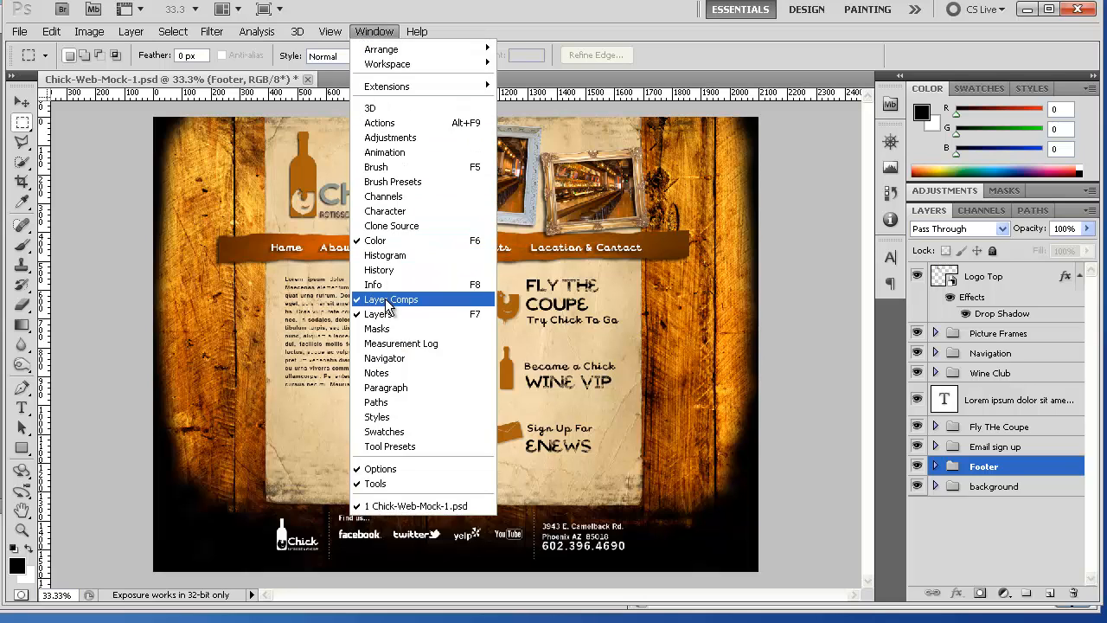
{"action": "left_click", "coordinate": [368, 39]}
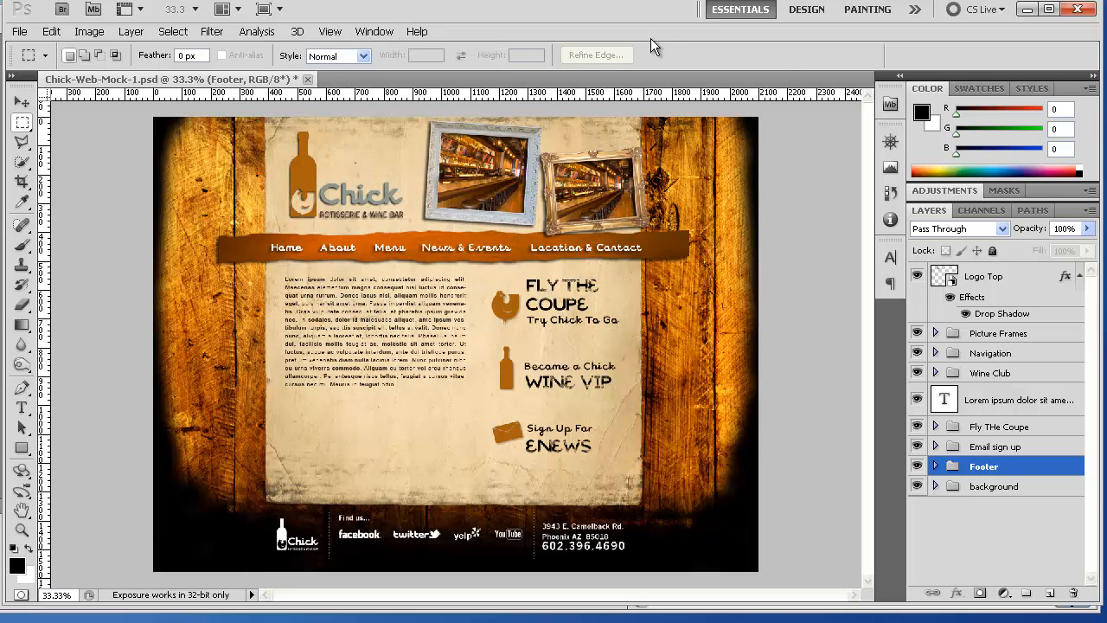
{"action": "left_click", "coordinate": [374, 31]}
{"action": "left_click", "coordinate": [696, 240]}
{"action": "left_click_drag", "start_coordinate": [1046, 263], "coordinate": [747, 184]}
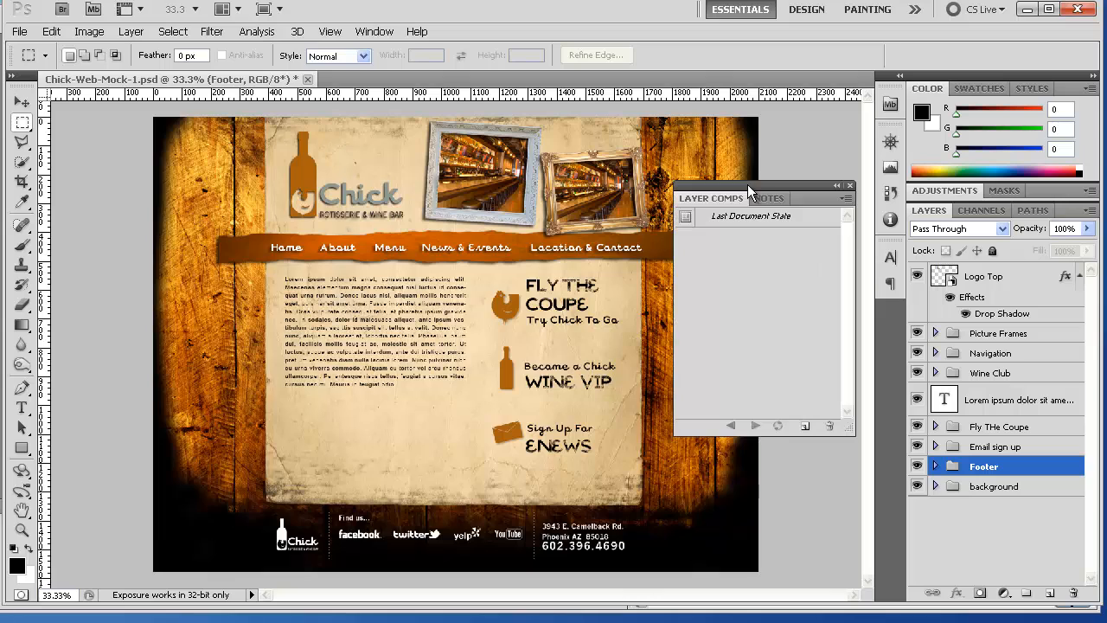
Step: Create a layer comp named "home" that records layer visibility only
{"action": "left_click", "coordinate": [804, 426]}
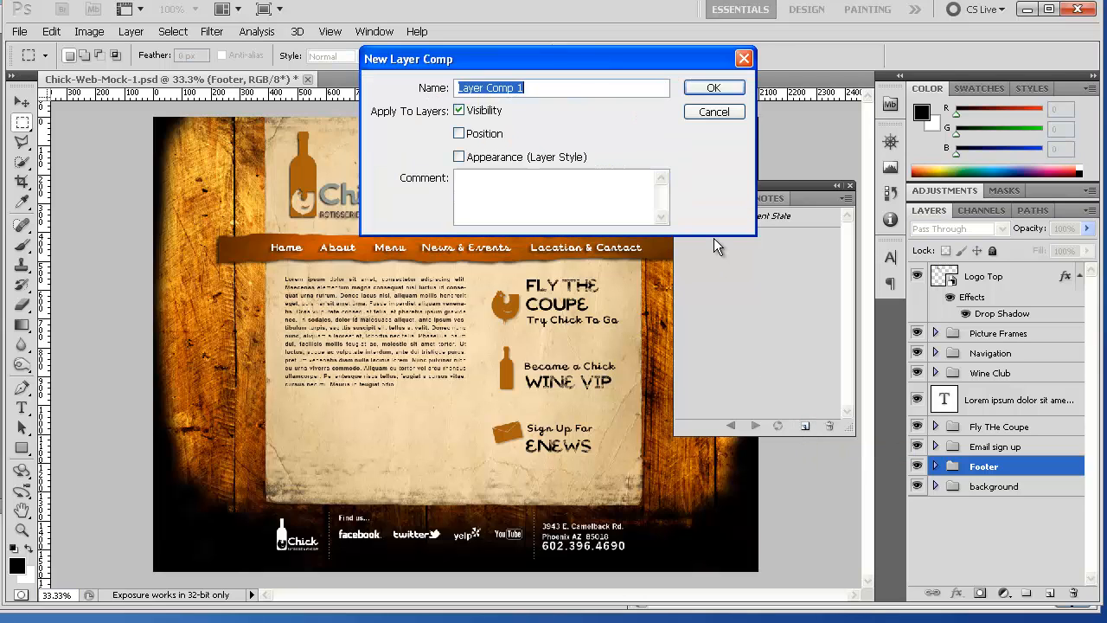
{"action": "type", "text": "home"}
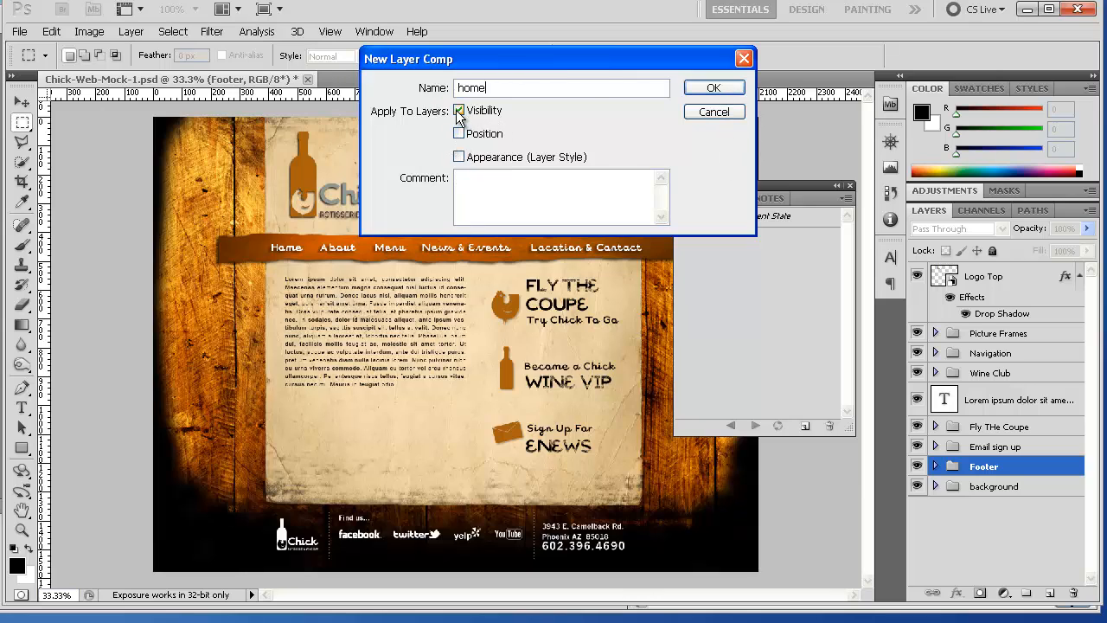
{"action": "left_click", "coordinate": [709, 89]}
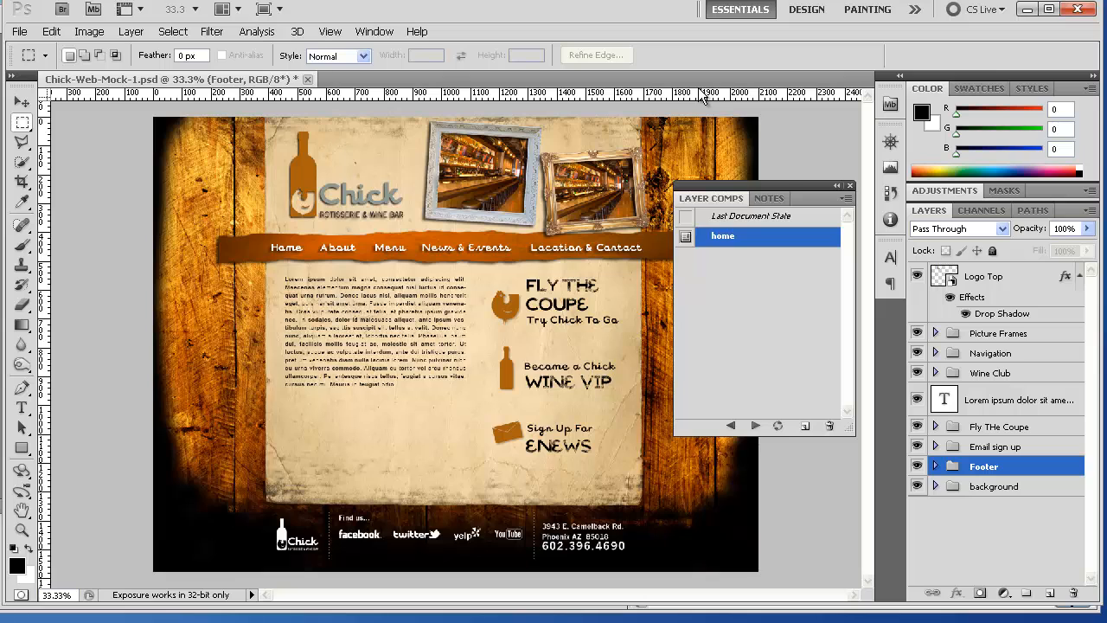
Step: Create a second layer comp named "about" with only visibility applied to layers
{"action": "left_click", "coordinate": [805, 426]}
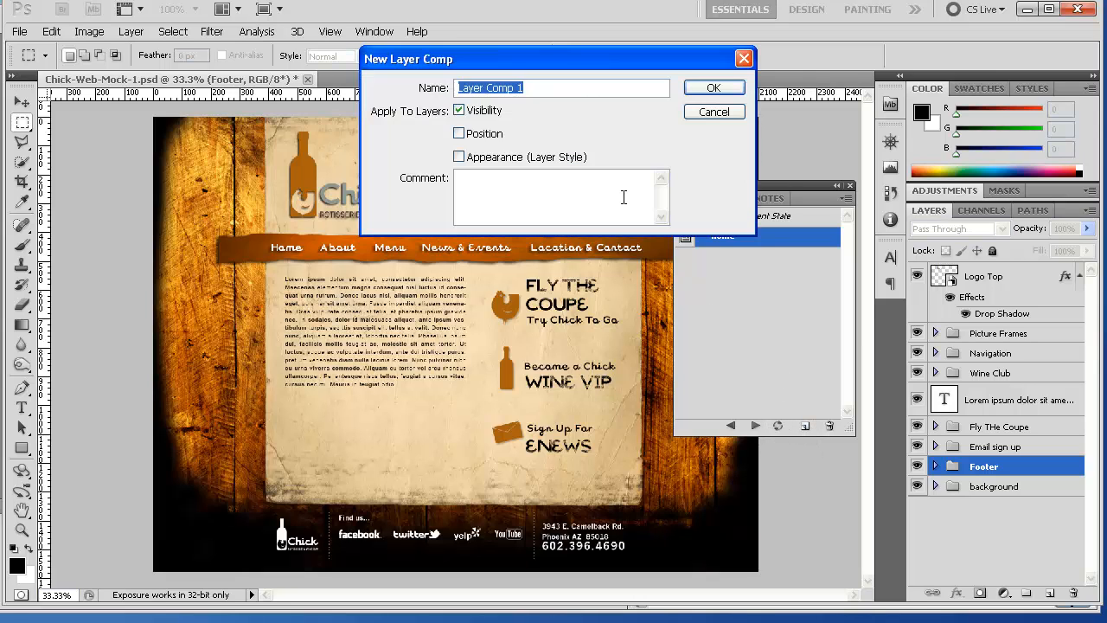
{"action": "type", "text": "about"}
{"action": "key", "text": "Return"}
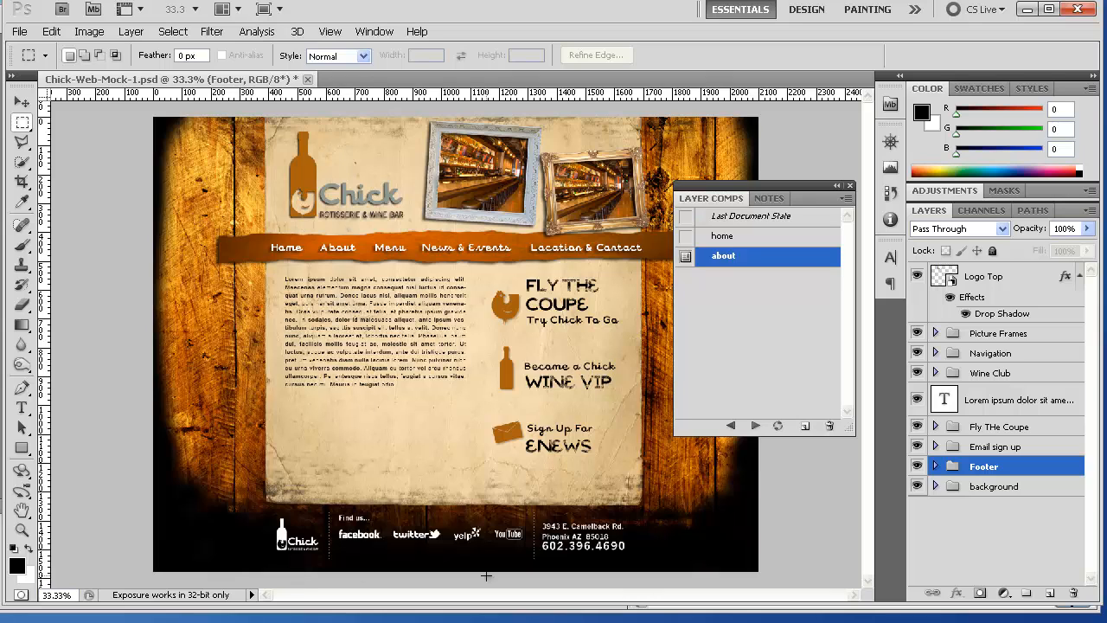
Step: Create a layer group named "content" and put the Lorem ipsum text layer inside it
{"action": "left_click", "coordinate": [21, 408]}
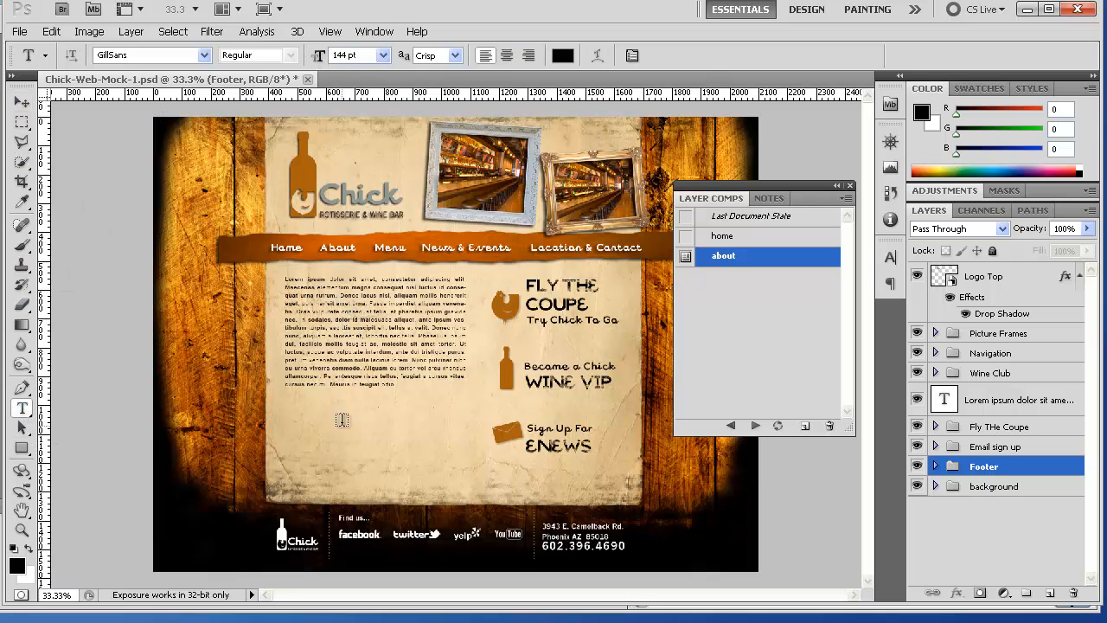
{"action": "left_click", "coordinate": [329, 321]}
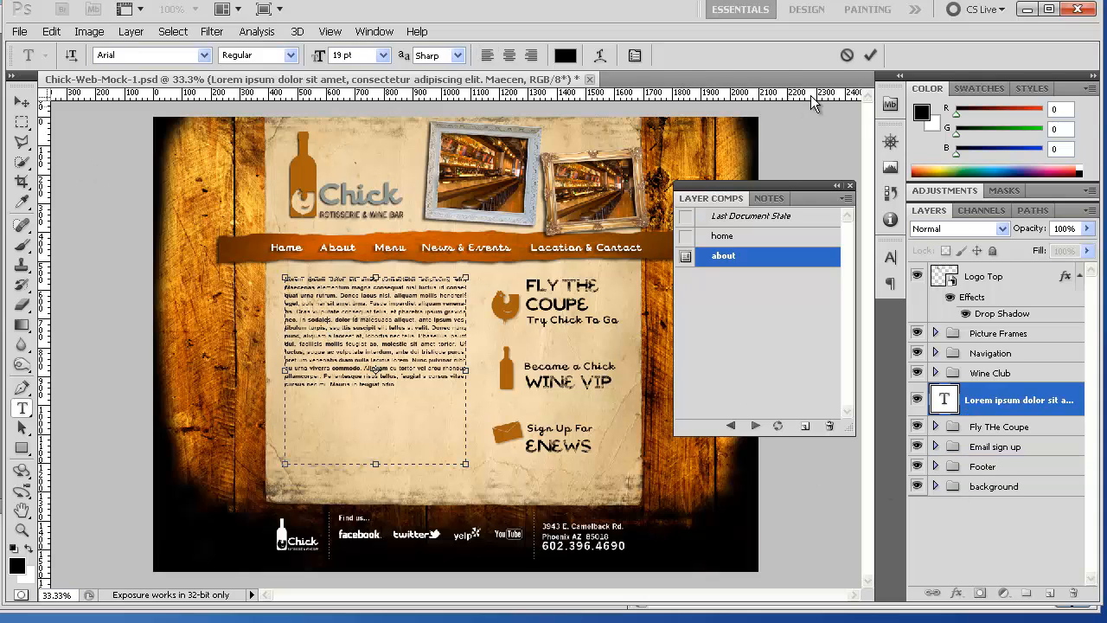
{"action": "left_click", "coordinate": [872, 61]}
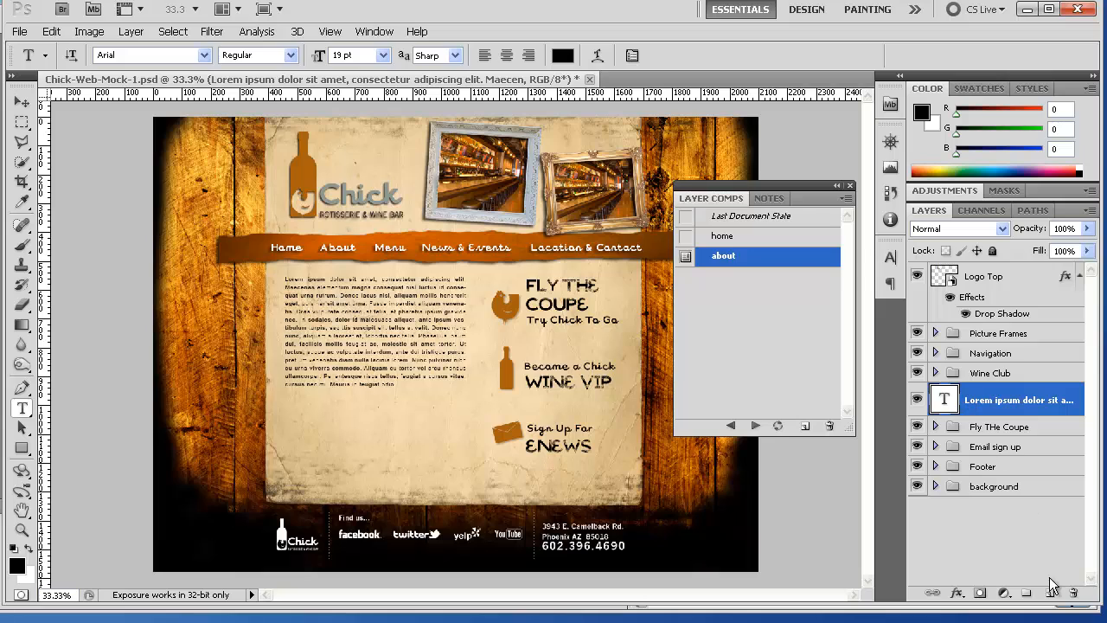
{"action": "left_click", "coordinate": [1027, 594]}
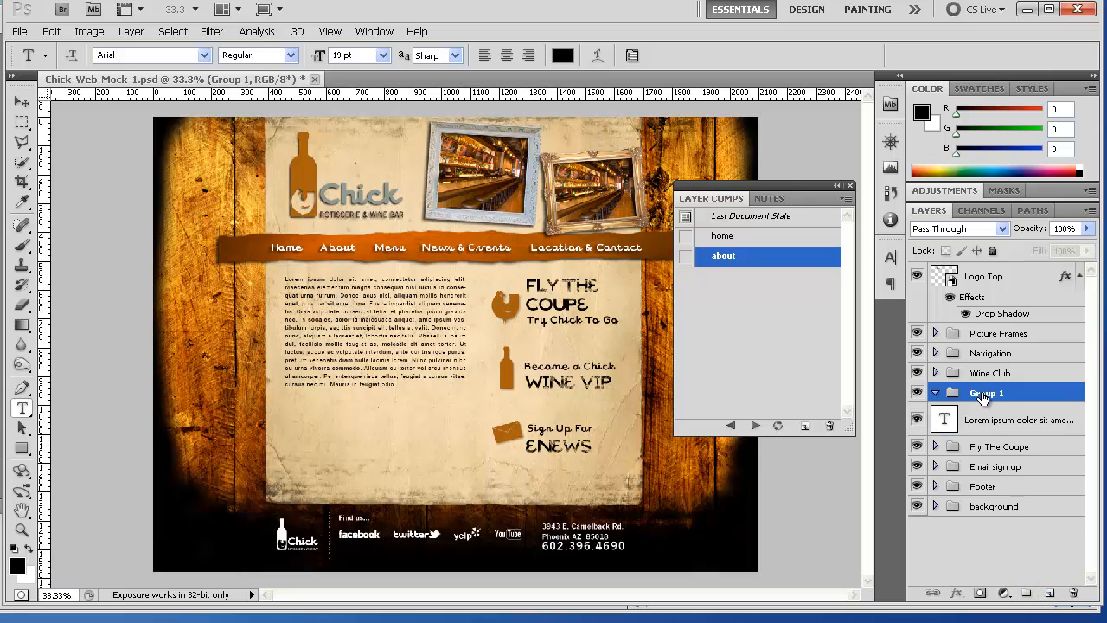
{"action": "double_click", "coordinate": [988, 393]}
{"action": "type", "text": "content"}
{"action": "key", "text": "Return"}
{"action": "left_click", "coordinate": [1013, 422]}
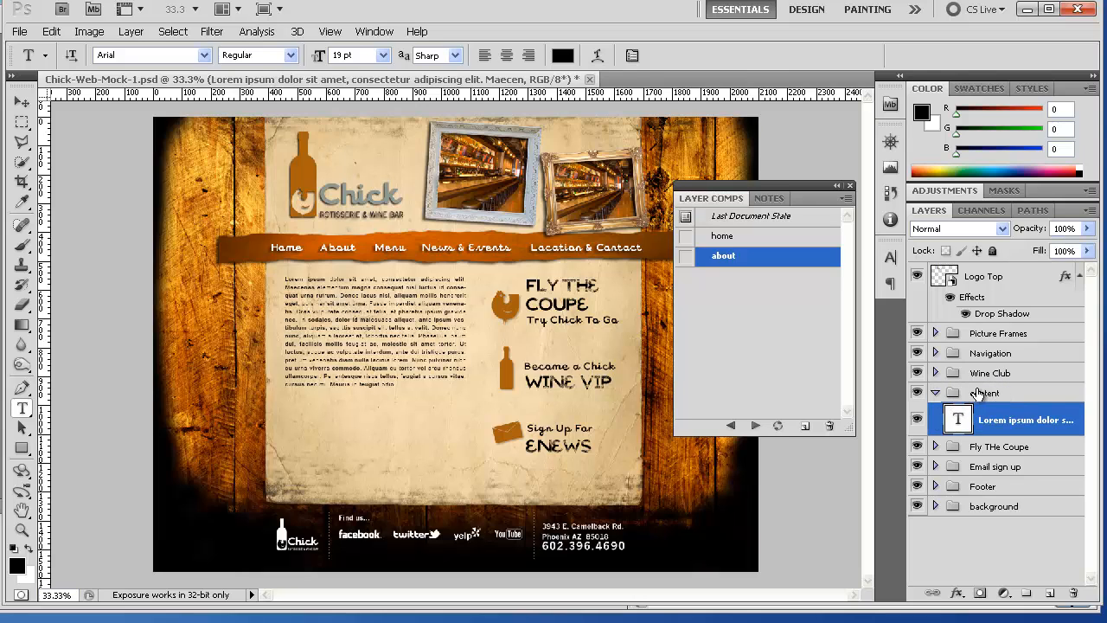
Step: Place a vertical guide along the Lorem ipsum text block's left edge and a horizontal guide along its top edge
{"action": "left_click", "coordinate": [916, 419]}
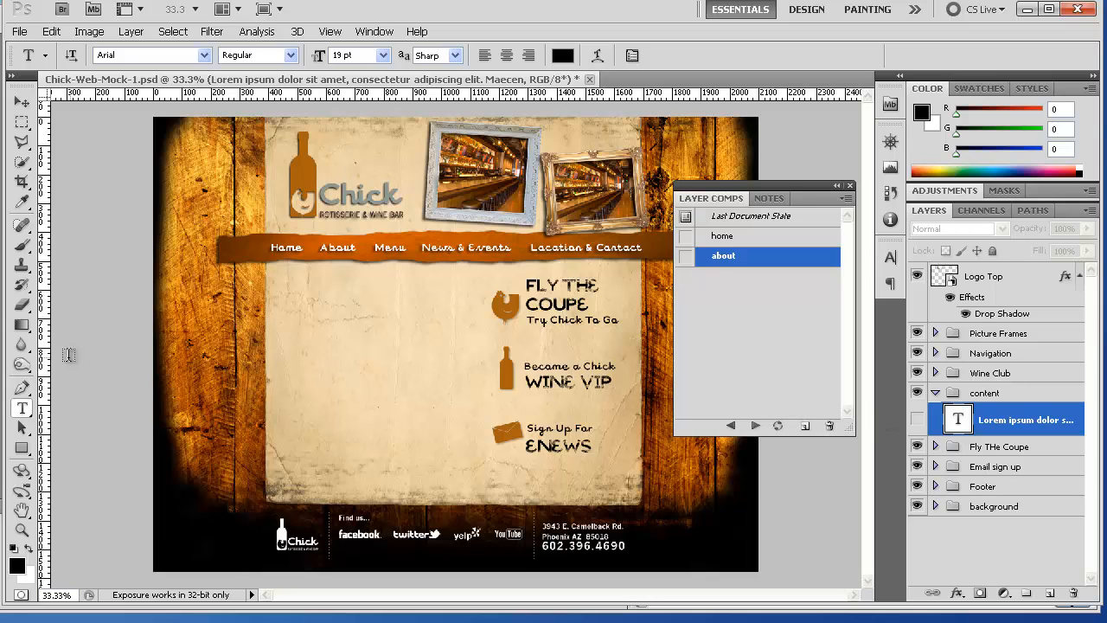
{"action": "left_click_drag", "start_coordinate": [44, 361], "coordinate": [288, 350]}
{"action": "left_click", "coordinate": [915, 422]}
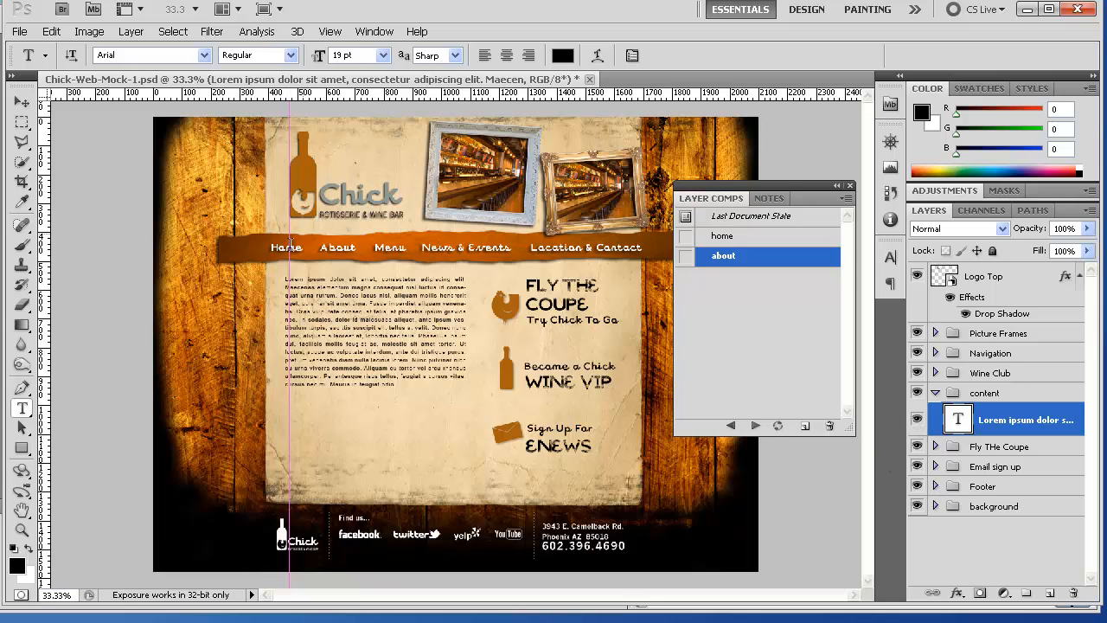
{"action": "key", "text": "v"}
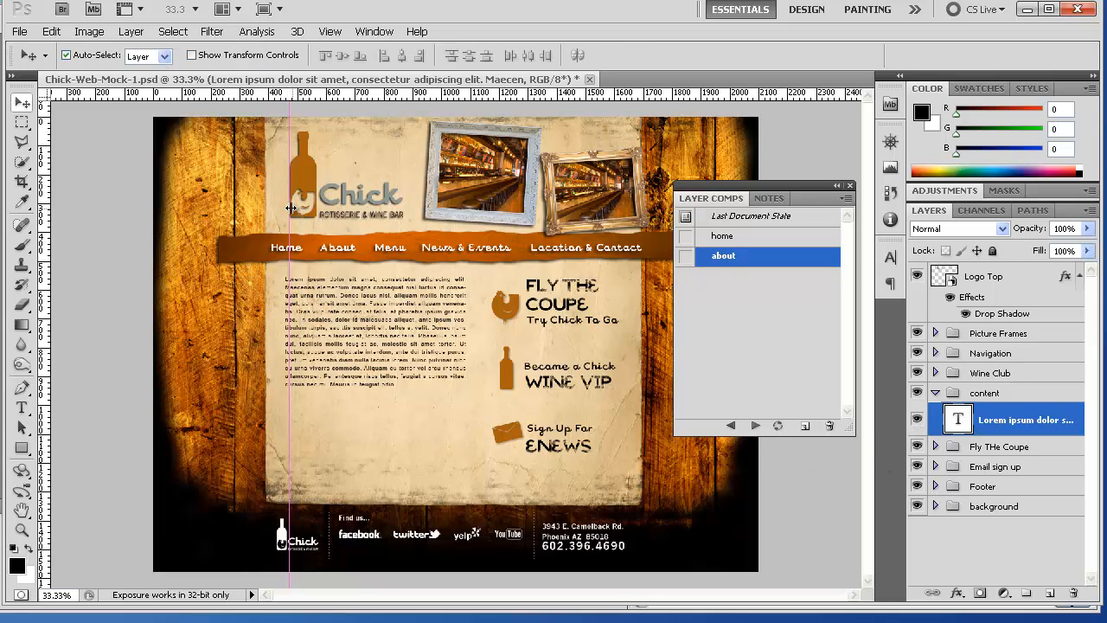
{"action": "left_click_drag", "start_coordinate": [289, 211], "coordinate": [284, 211]}
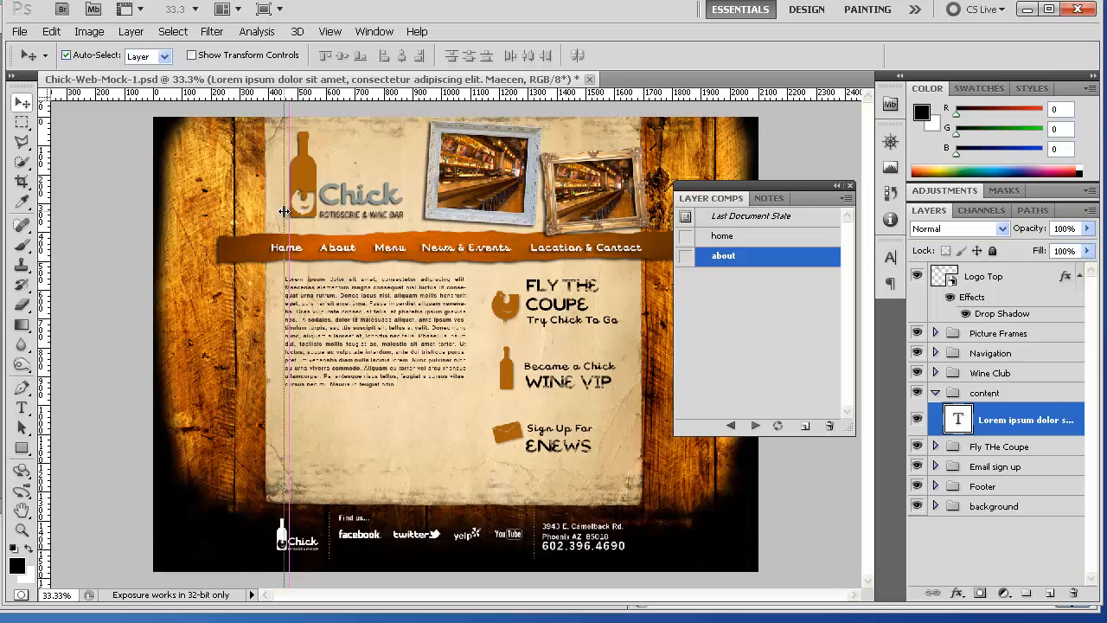
{"action": "left_click_drag", "start_coordinate": [361, 102], "coordinate": [345, 274]}
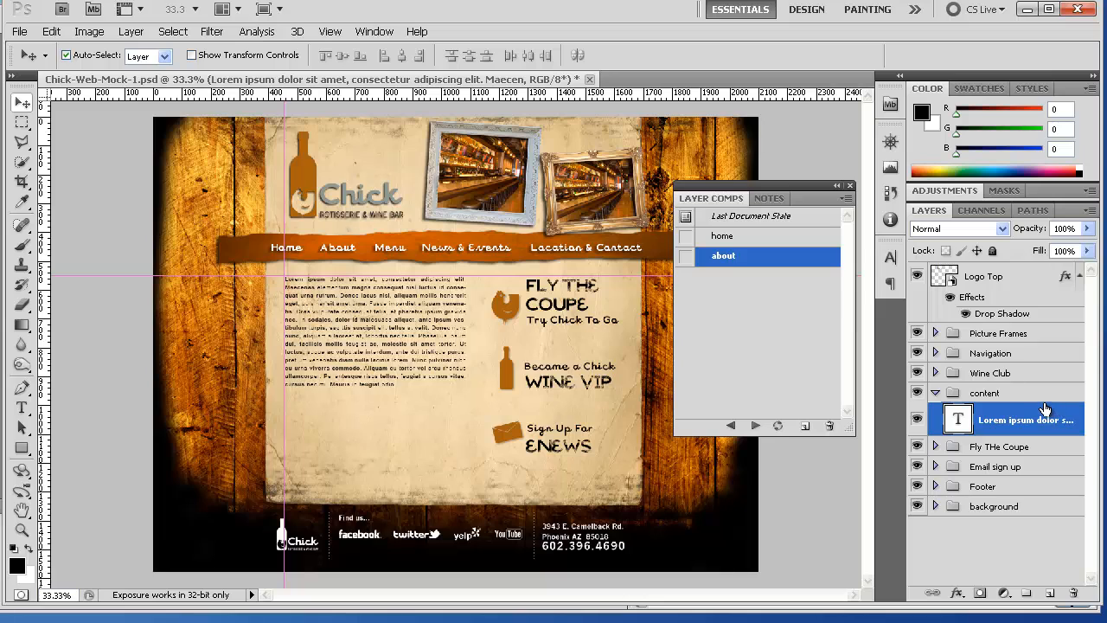
Step: Duplicate the Lorem ipsum text layer inside the "content" group
{"action": "left_click_drag", "start_coordinate": [1036, 421], "coordinate": [1049, 592]}
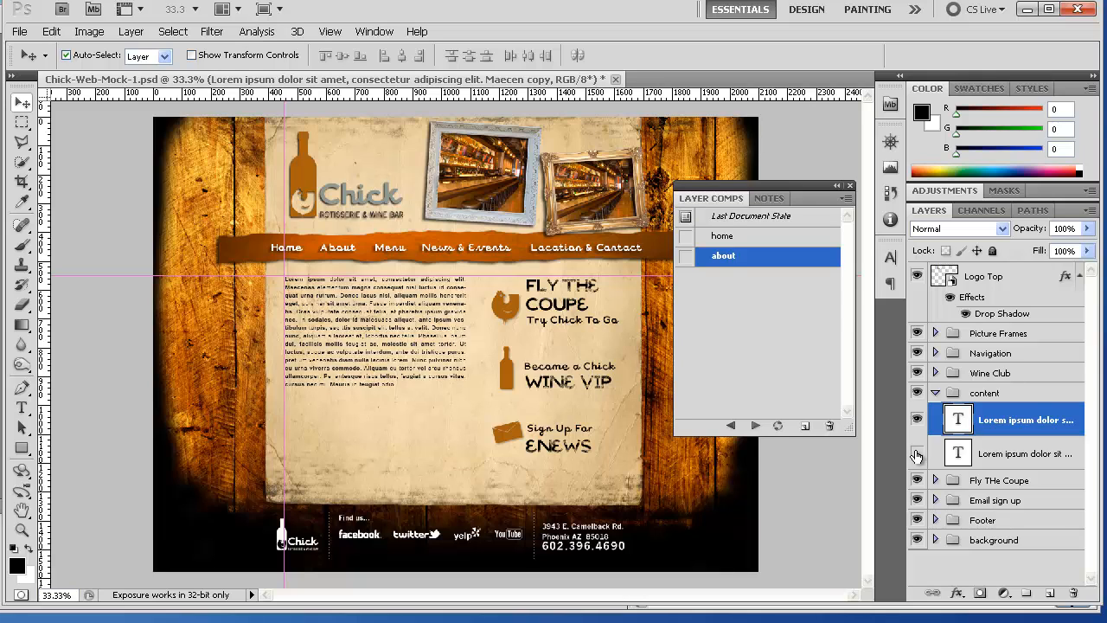
{"action": "left_click", "coordinate": [916, 453]}
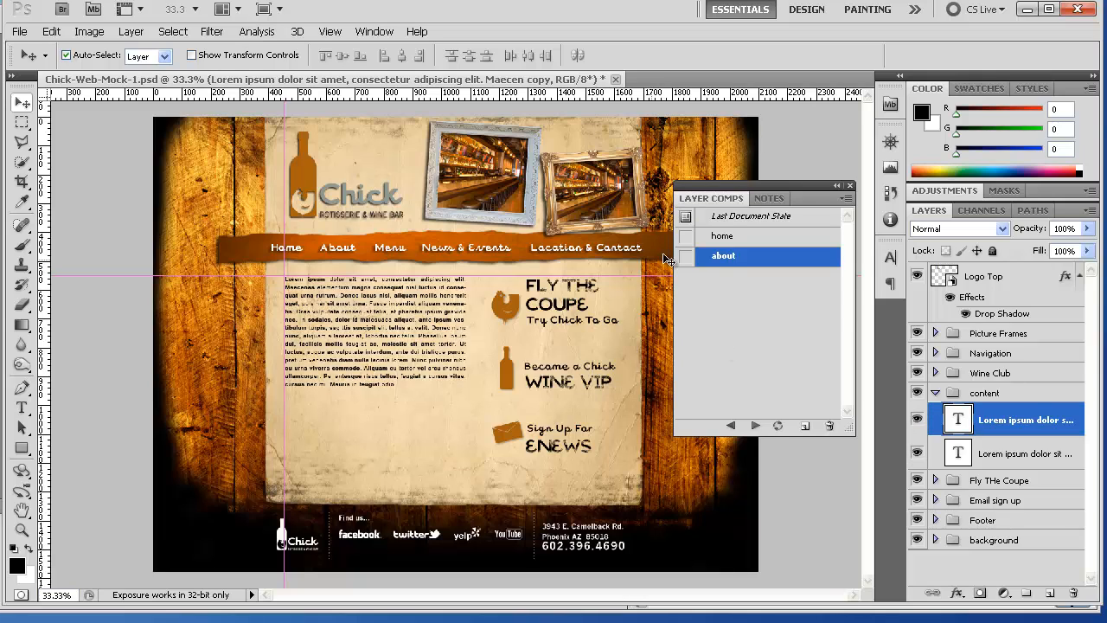
Step: Apply the "home" and "about" layer comps in turn to compare which text layers each one shows
{"action": "left_click", "coordinate": [698, 243]}
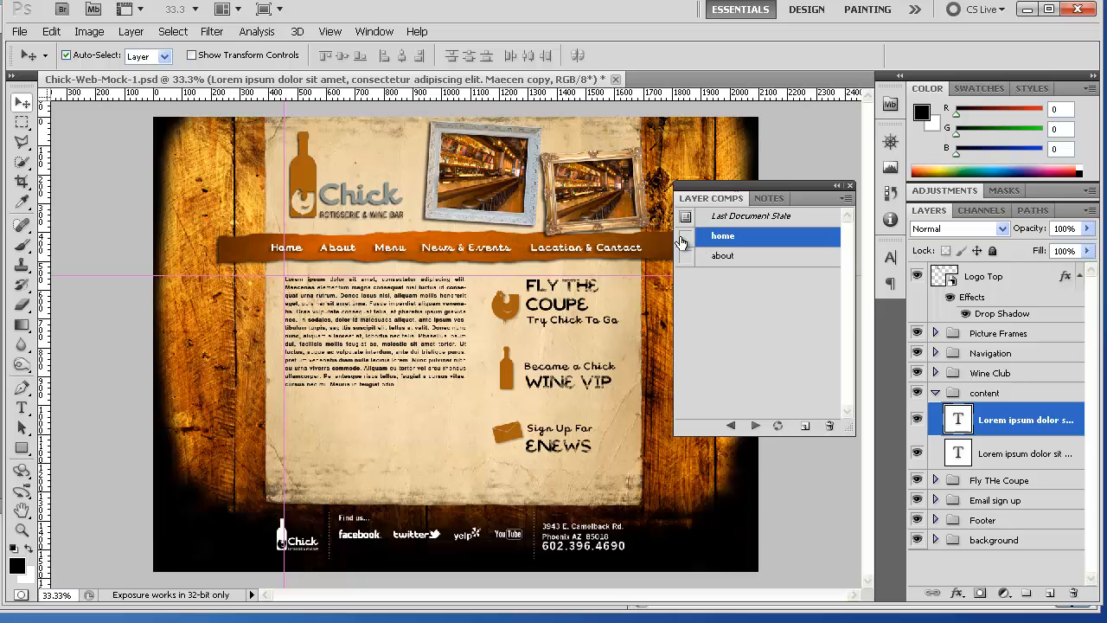
{"action": "left_click", "coordinate": [686, 243]}
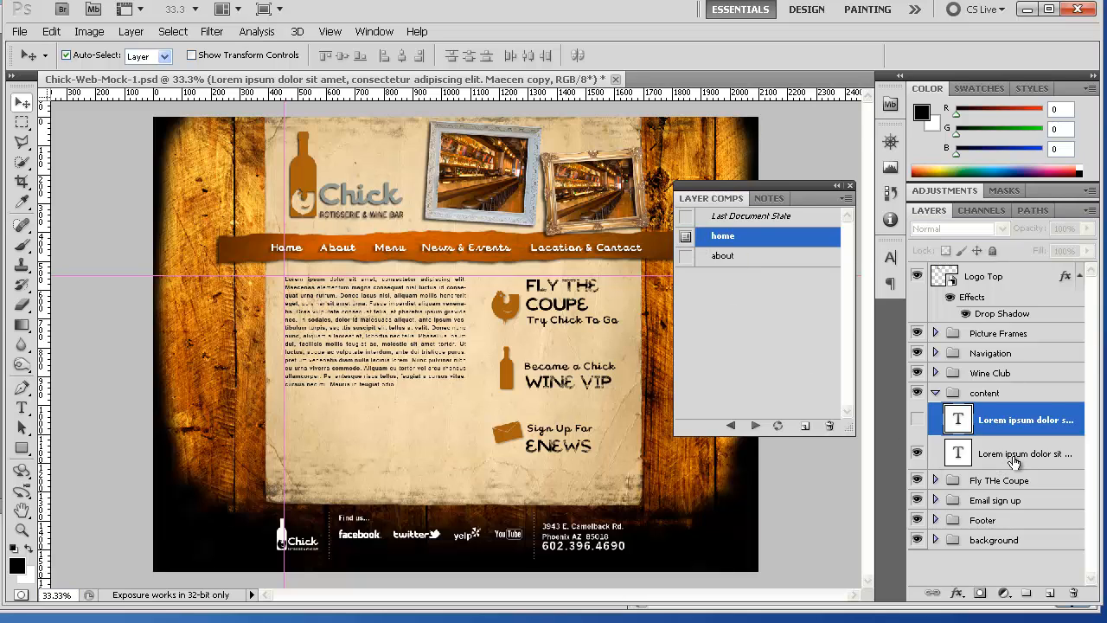
{"action": "left_click", "coordinate": [718, 257]}
{"action": "left_click", "coordinate": [686, 258]}
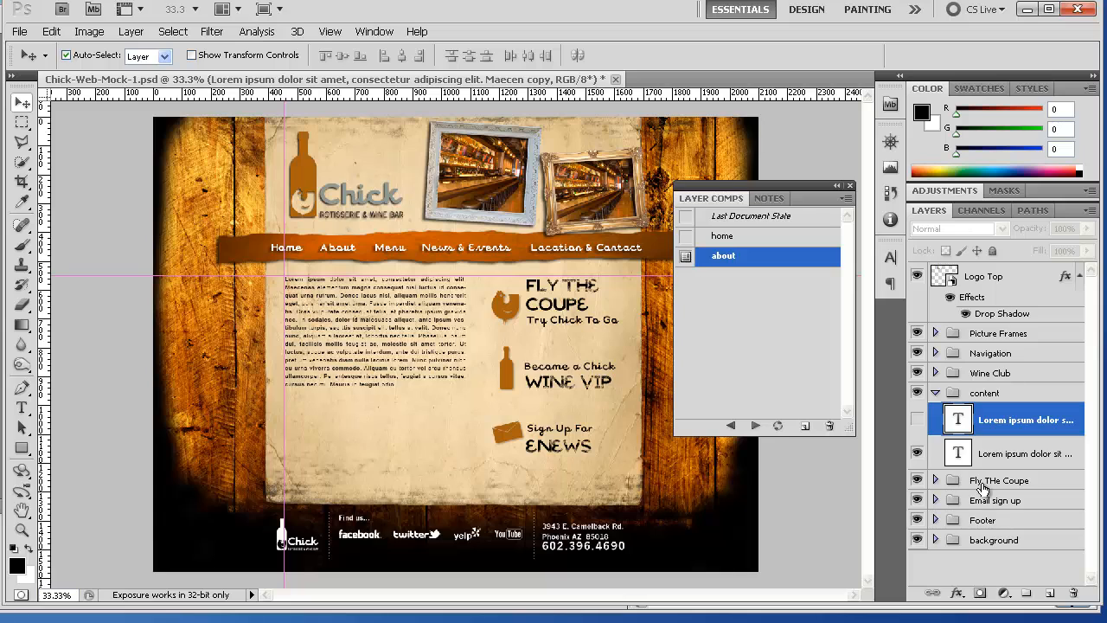
Step: Hide the original Lorem ipsum layer, show its duplicate and rename the duplicate "aboutMainText"
{"action": "left_click", "coordinate": [918, 453]}
{"action": "left_click", "coordinate": [917, 421]}
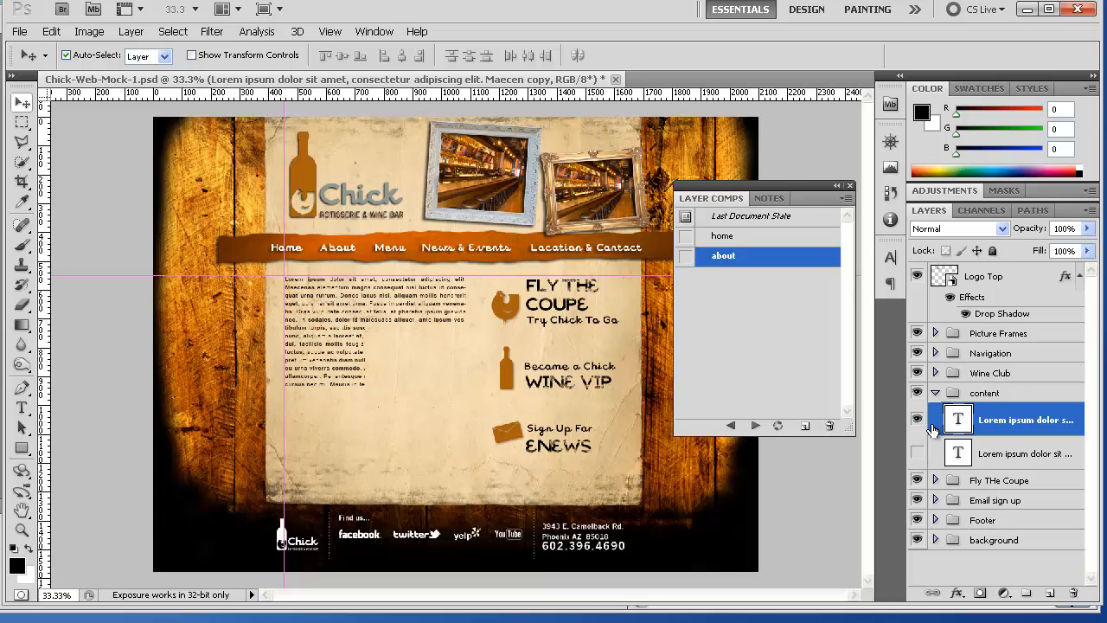
{"action": "double_click", "coordinate": [1007, 421]}
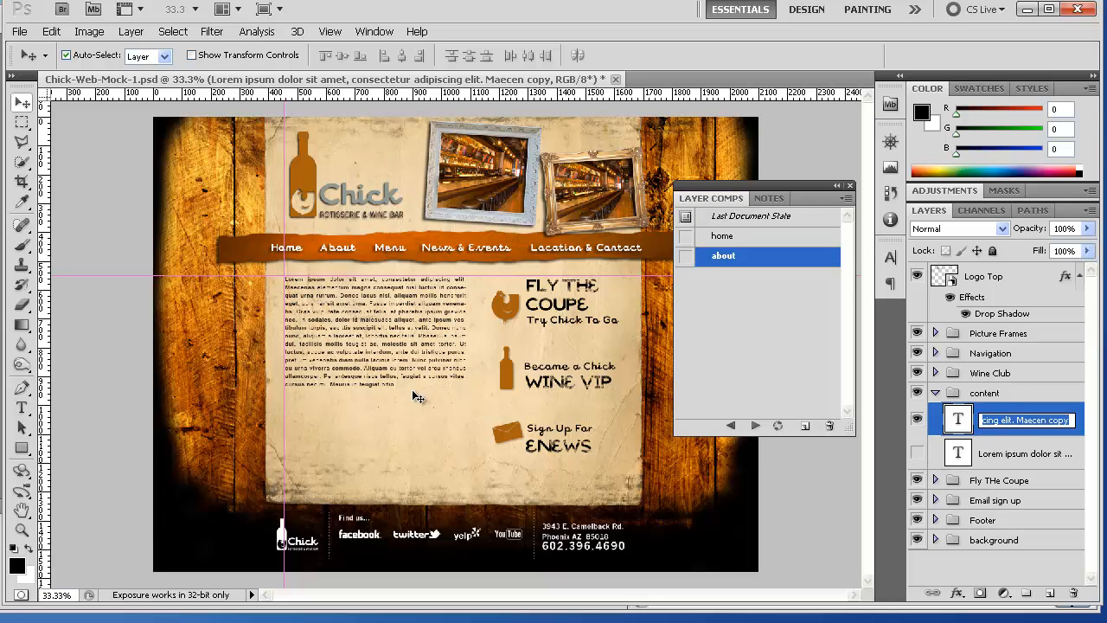
{"action": "key", "text": "Return"}
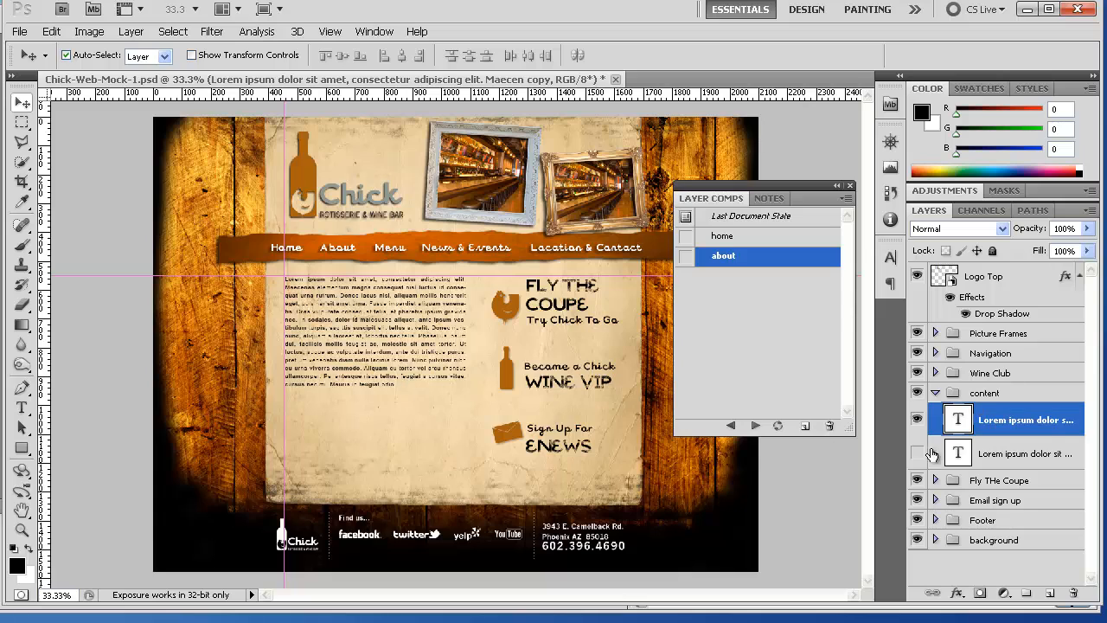
{"action": "double_click", "coordinate": [1022, 420]}
{"action": "type", "text": "aboutMainText"}
{"action": "key", "text": "Return"}
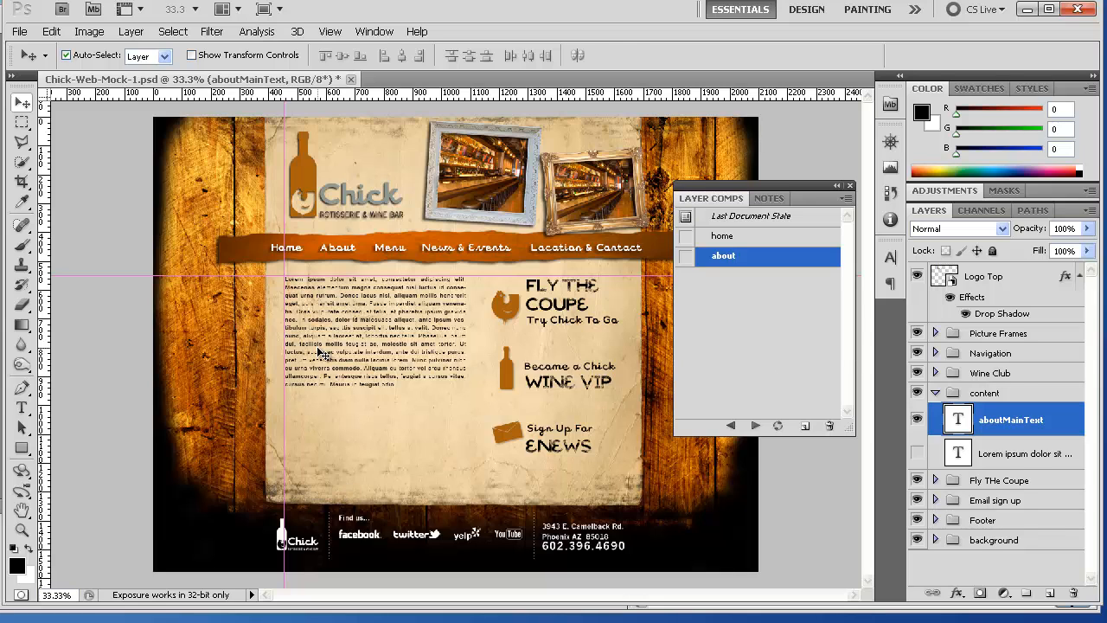
Step: Replace all the text in the aboutMainText layer with "this is my text fore the about page."
{"action": "key", "text": "t"}
{"action": "left_click", "coordinate": [354, 303]}
{"action": "left_click_drag", "start_coordinate": [422, 387], "coordinate": [226, 277]}
{"action": "key", "text": "BackSpace"}
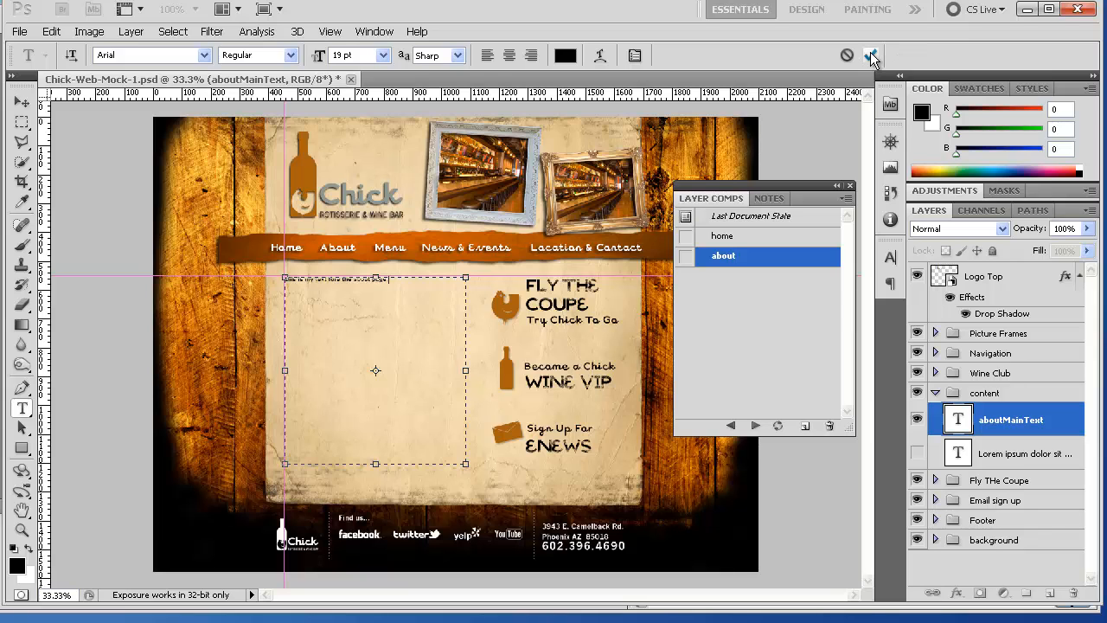
{"action": "left_click", "coordinate": [869, 55]}
{"action": "left_click", "coordinate": [22, 529]}
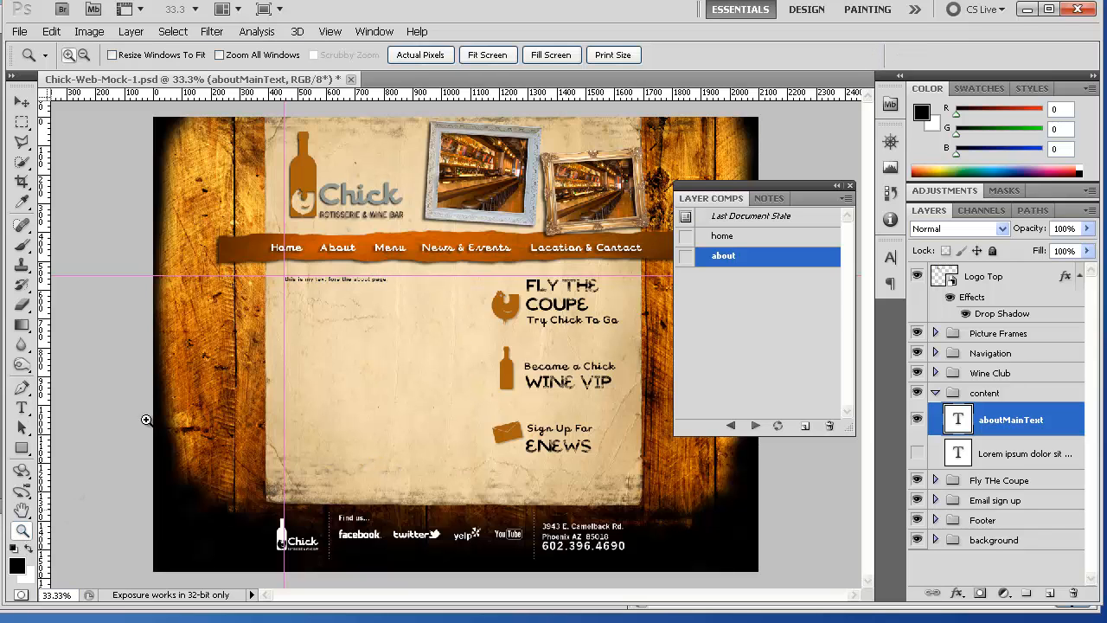
{"action": "left_click_drag", "start_coordinate": [239, 157], "coordinate": [682, 476]}
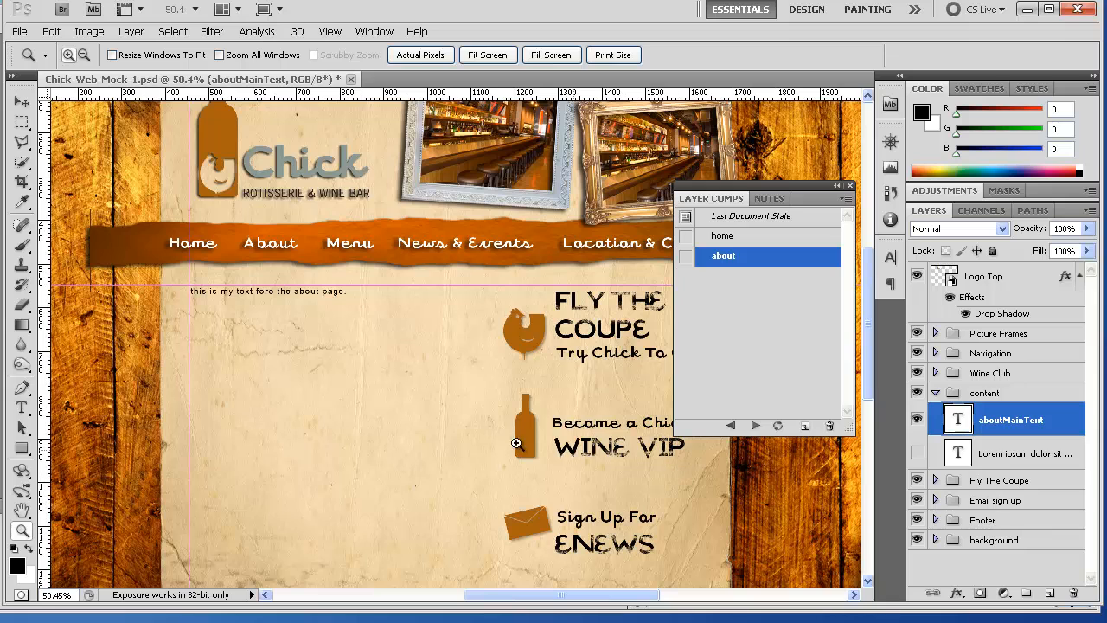
{"action": "key", "text": "ctrl+minus"}
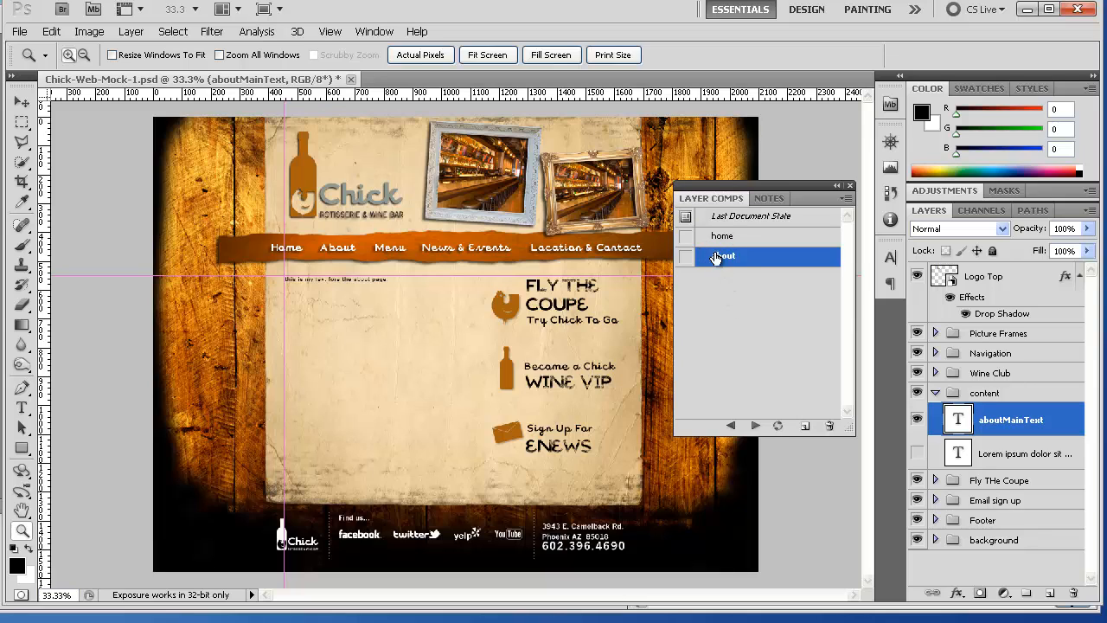
Step: Update the "about" layer comp with the current layer visibility and check it by switching between "home" and "about"
{"action": "left_click", "coordinate": [778, 427]}
{"action": "left_click", "coordinate": [684, 238]}
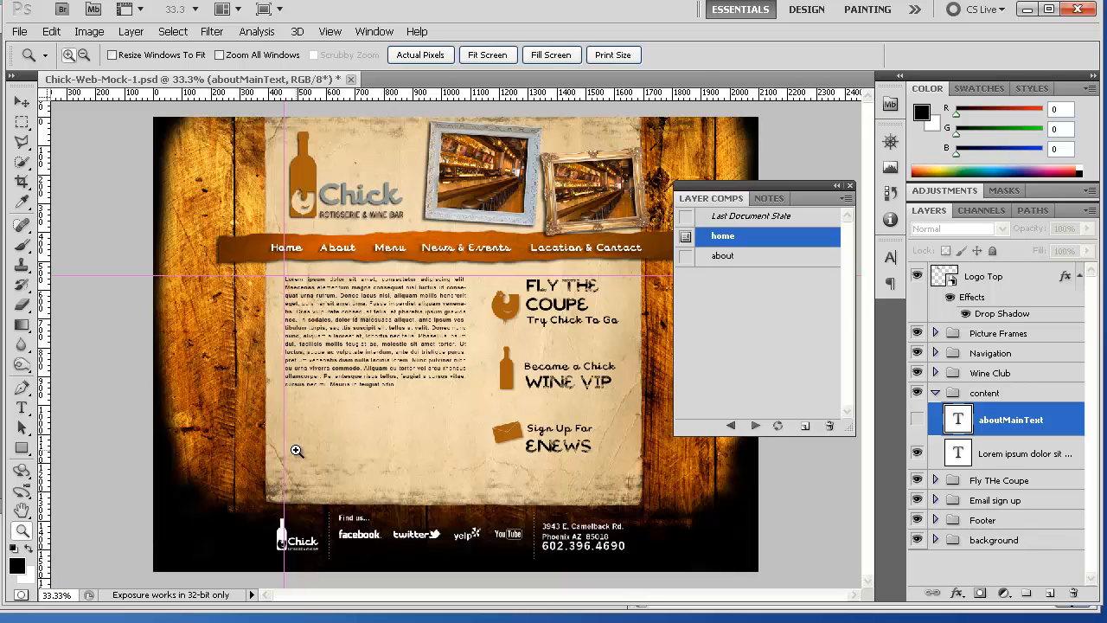
{"action": "left_click", "coordinate": [686, 258]}
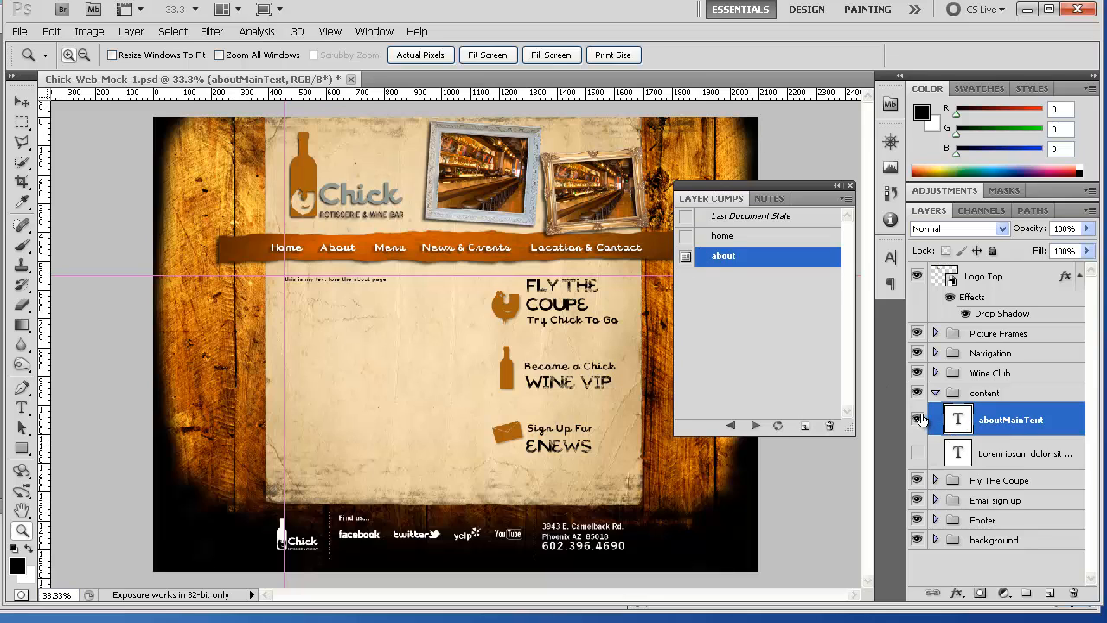
Step: Create a layer comp named "contact" with only visibility applied to layers
{"action": "left_click", "coordinate": [802, 427]}
{"action": "left_click_drag", "start_coordinate": [526, 49], "coordinate": [488, 198]}
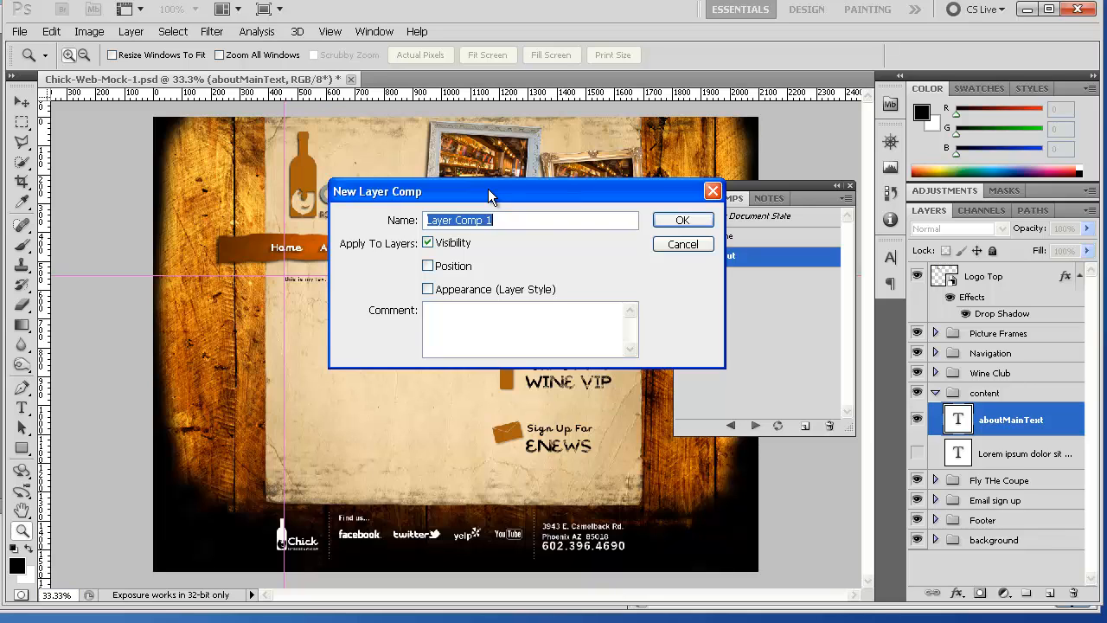
{"action": "type", "text": "contact"}
{"action": "key", "text": "Return"}
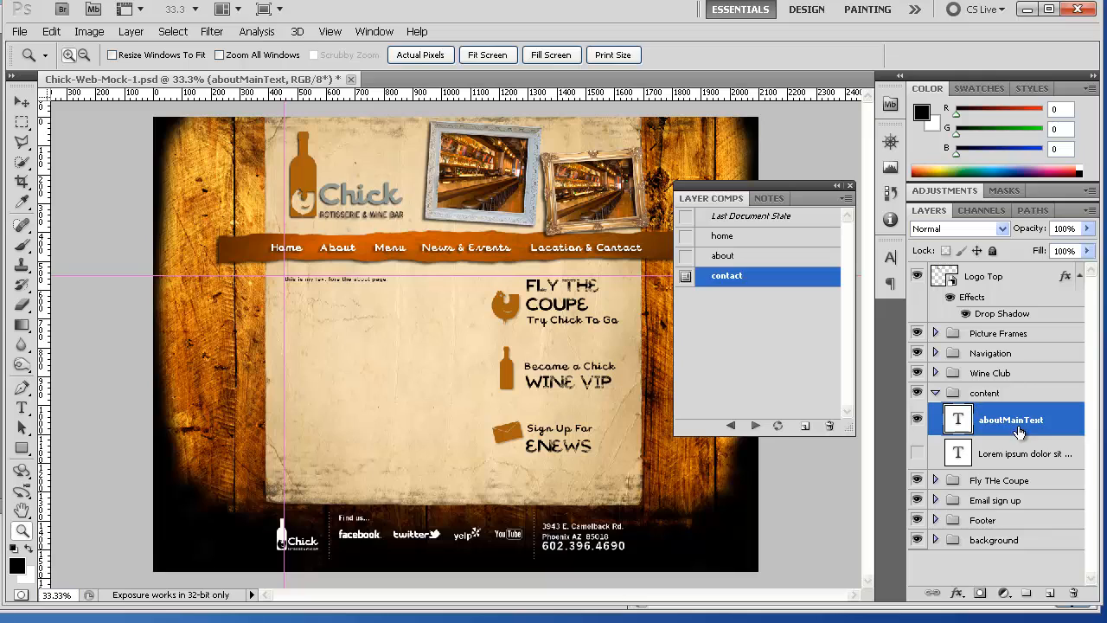
Step: Duplicate the aboutMainText layer, hide the original and rename the copy "contact text"
{"action": "left_click_drag", "start_coordinate": [1022, 462], "coordinate": [1049, 592]}
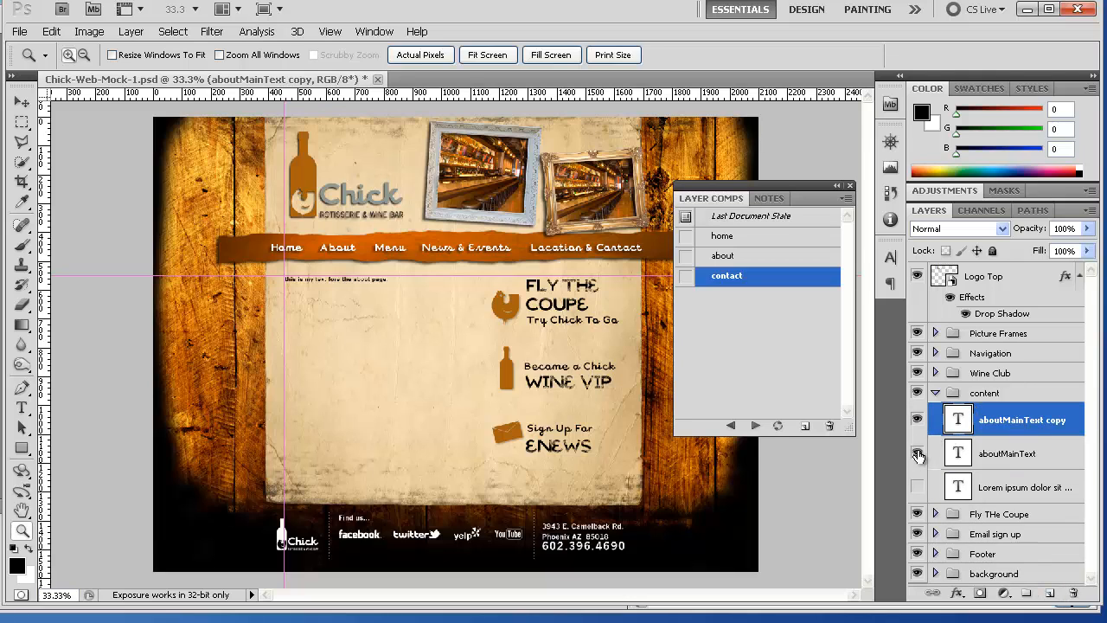
{"action": "left_click", "coordinate": [917, 453]}
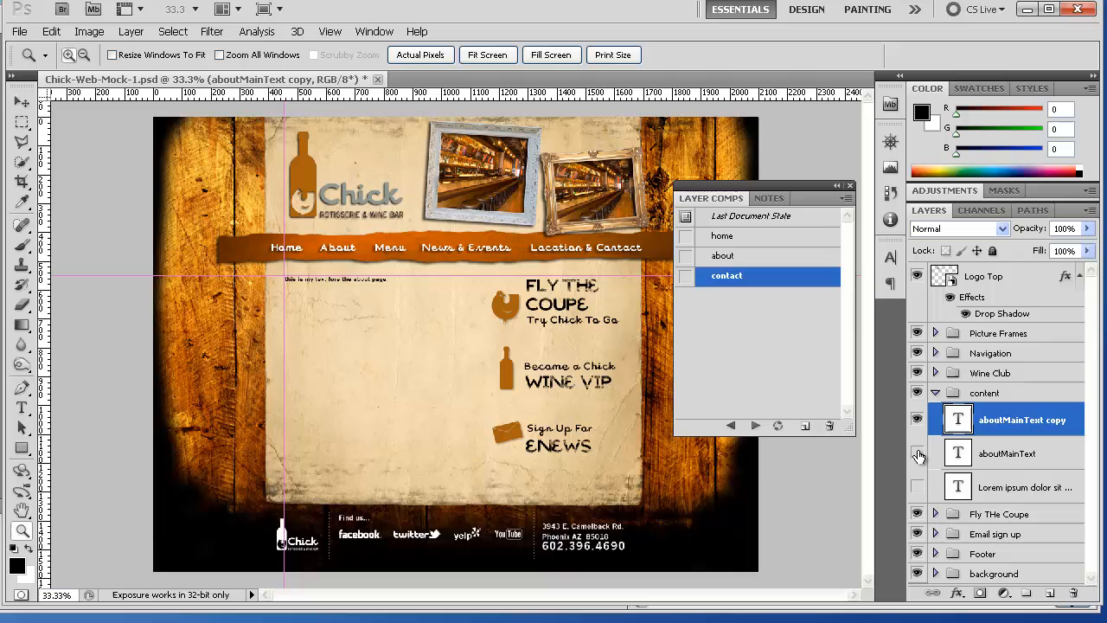
{"action": "double_click", "coordinate": [1024, 421]}
{"action": "type", "text": "cont"}
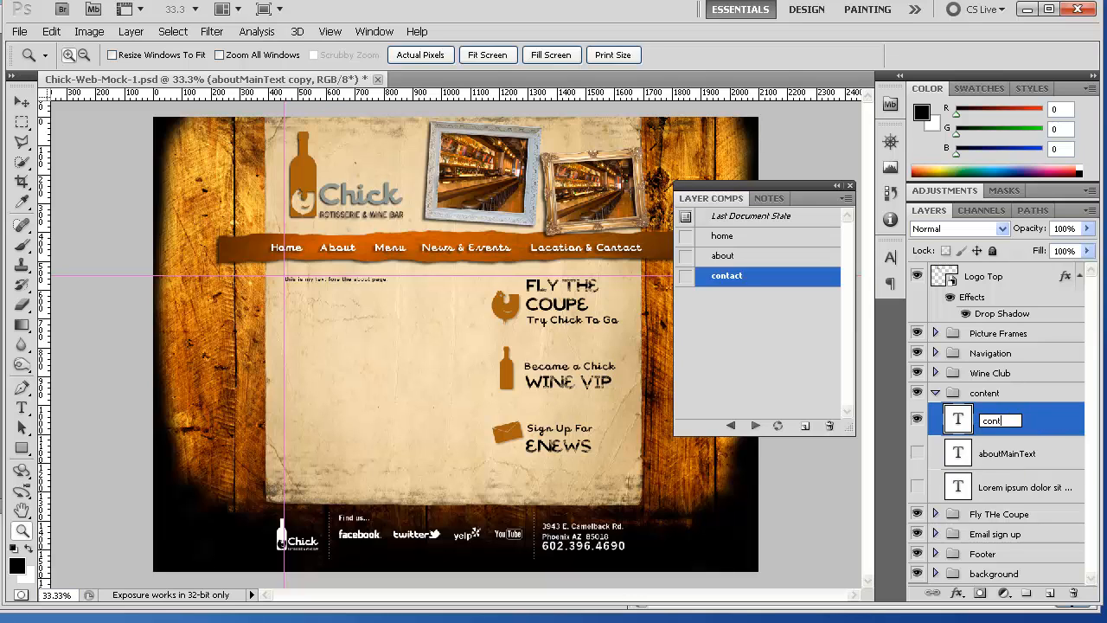
{"action": "type", "text": "act text"}
{"action": "key", "text": "Return"}
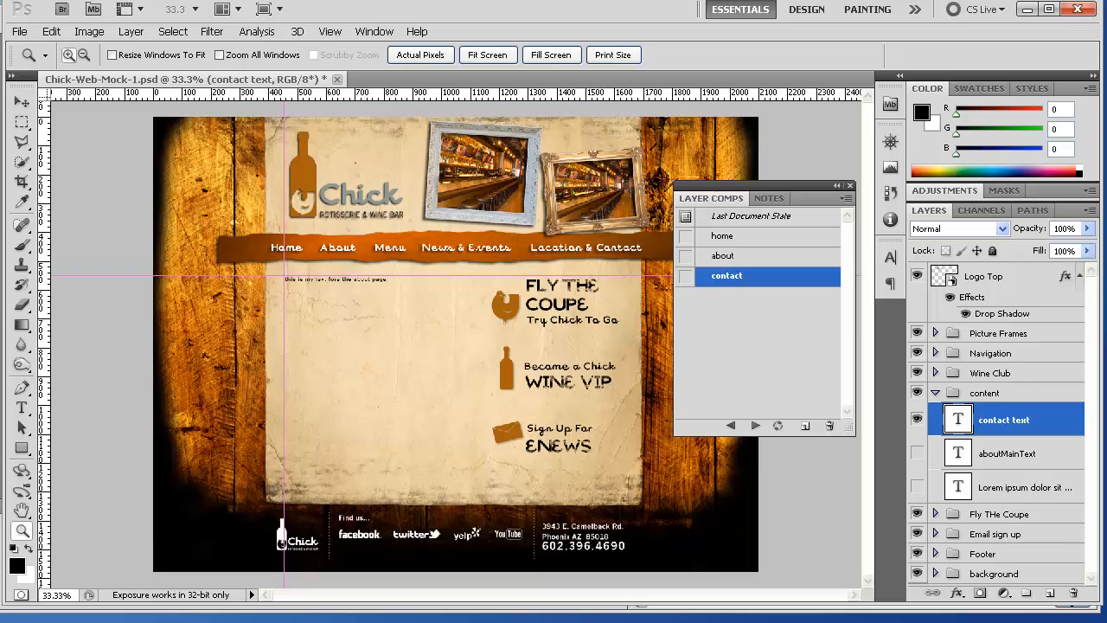
Step: Replace the words in the "contact text" layer with "contact us!" at a font size of 72 pt
{"action": "key", "text": "t"}
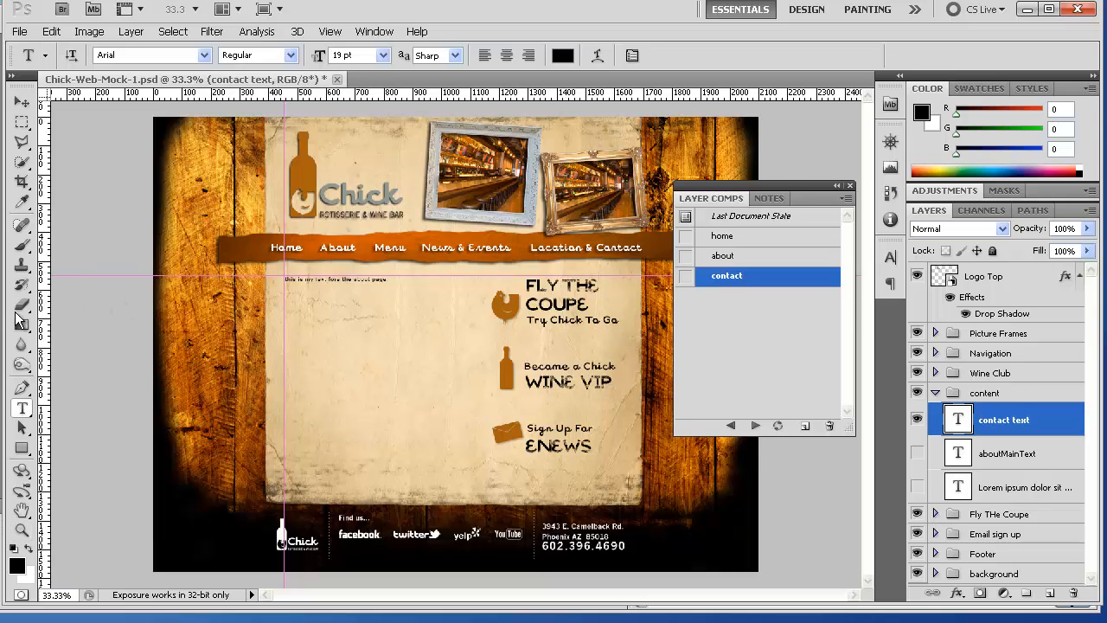
{"action": "left_click", "coordinate": [326, 282]}
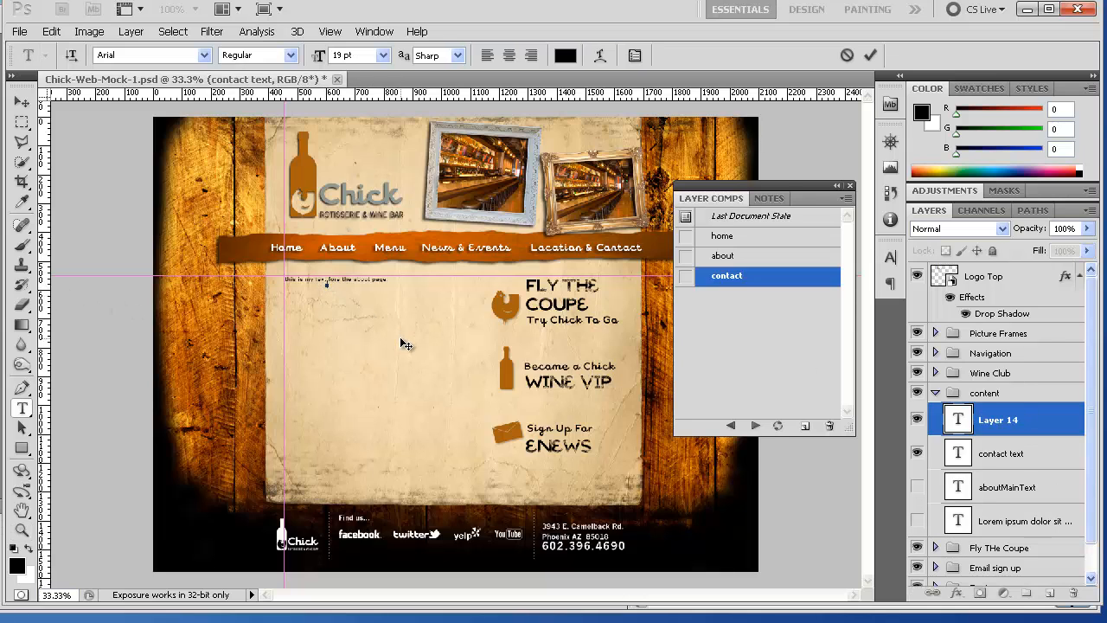
{"action": "key", "text": "Escape"}
{"action": "left_click", "coordinate": [338, 278]}
{"action": "key", "text": "ctrl+a"}
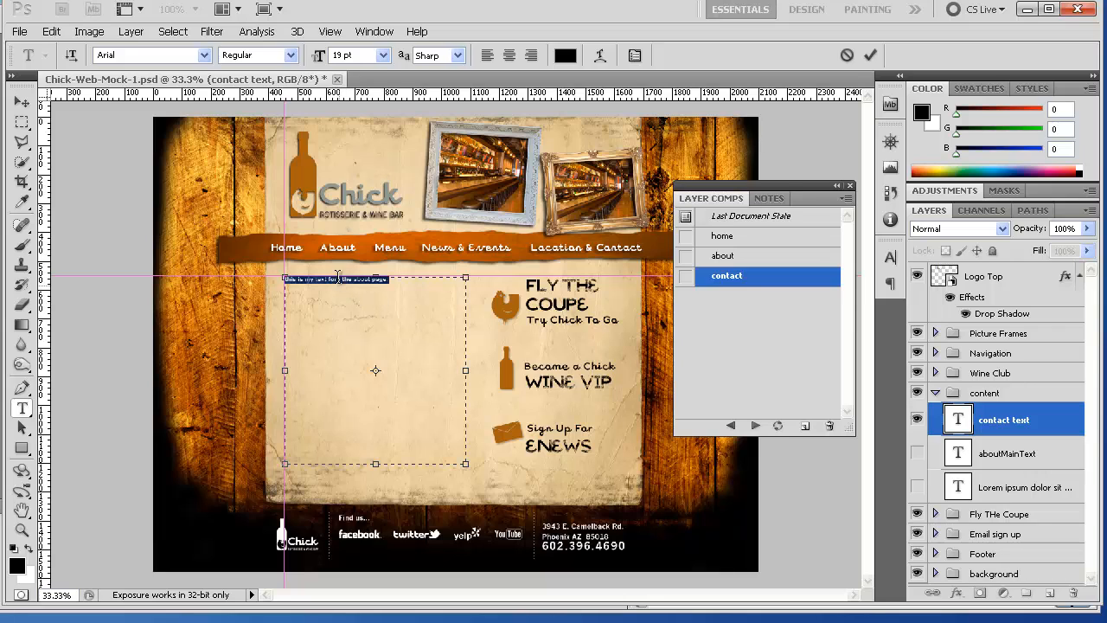
{"action": "left_click", "coordinate": [383, 55]}
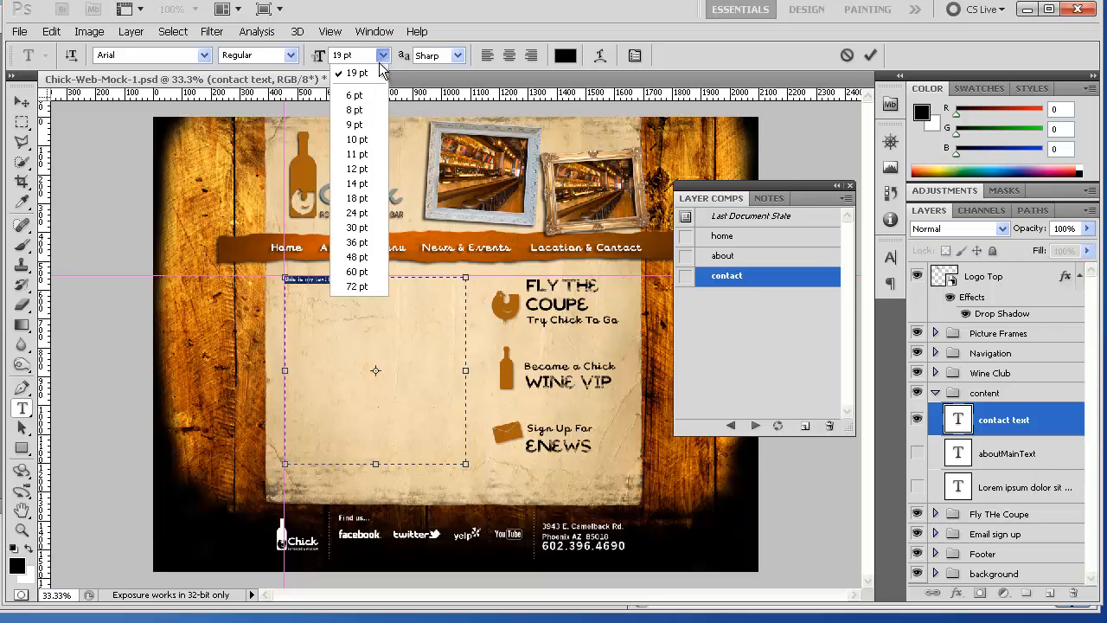
{"action": "left_click", "coordinate": [379, 286]}
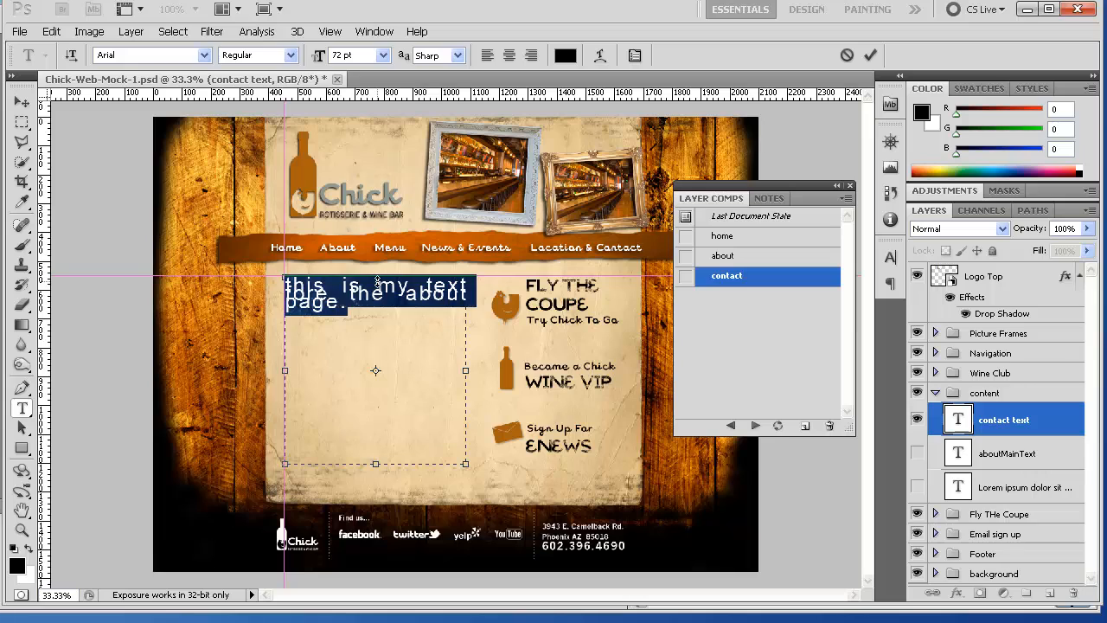
{"action": "type", "text": "contact us!"}
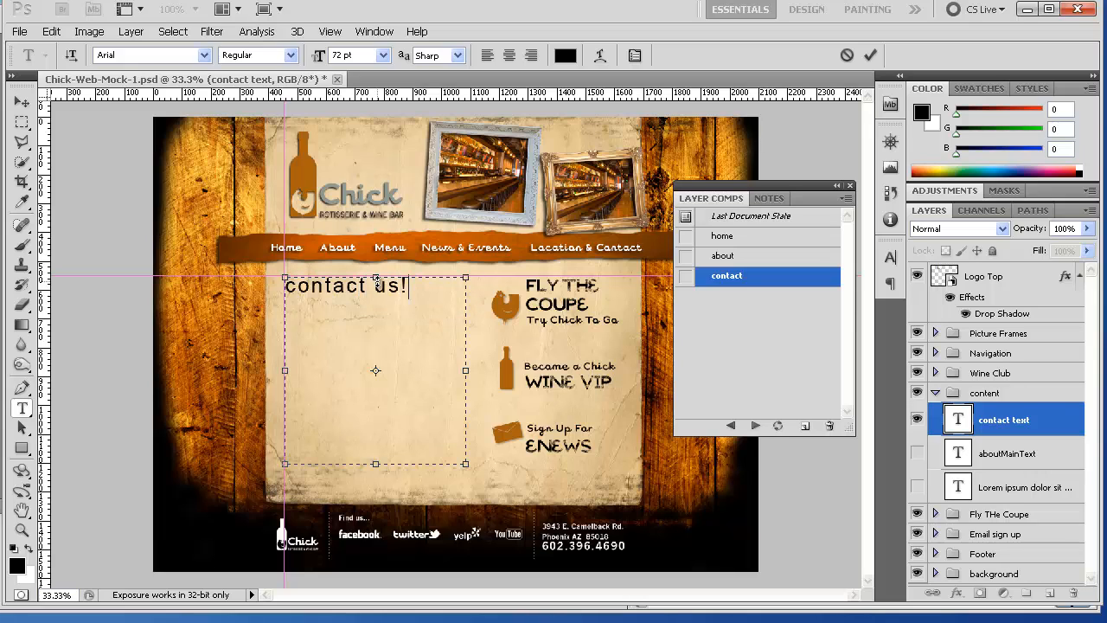
{"action": "left_click", "coordinate": [870, 52]}
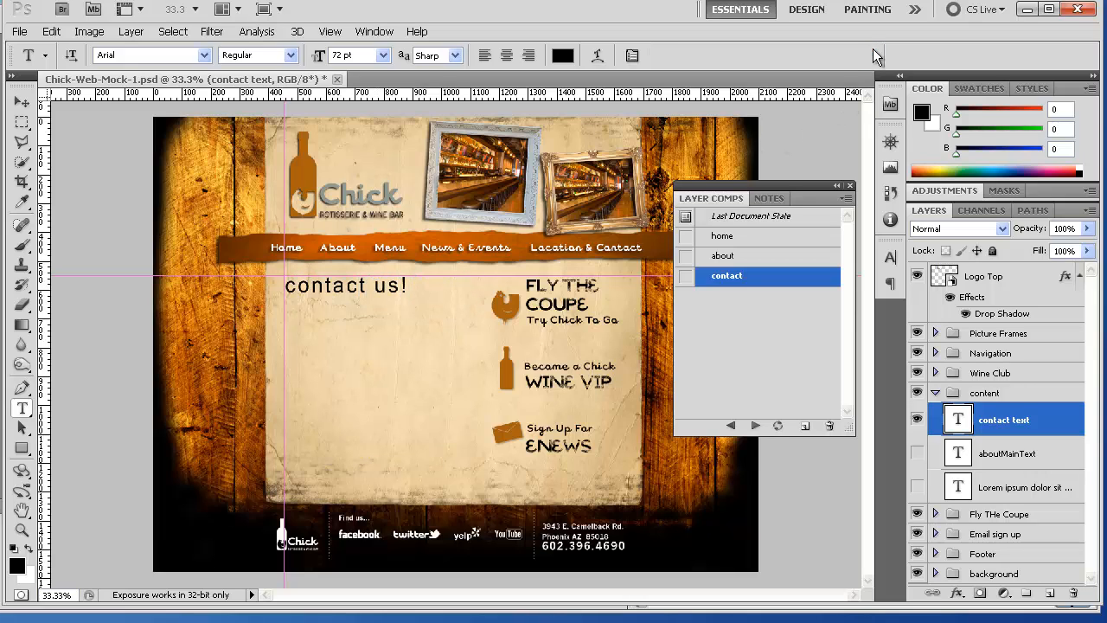
Step: Auto-select the chicken icon beside "Fly The Coupe" with the Move tool to locate its layer and group
{"action": "left_click", "coordinate": [17, 103]}
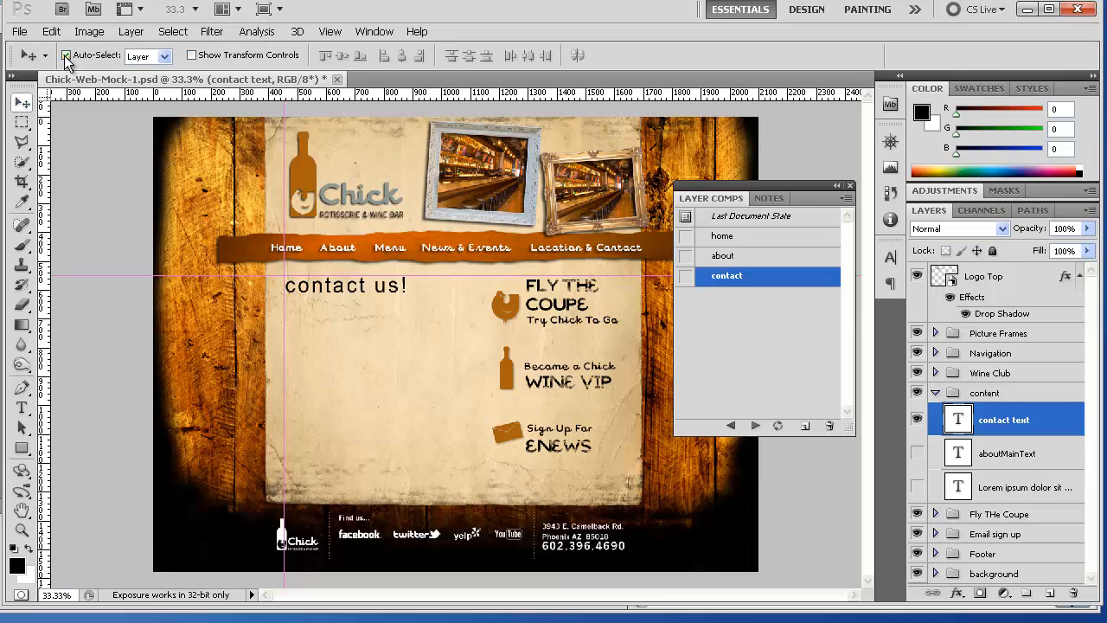
{"action": "left_click", "coordinate": [521, 320]}
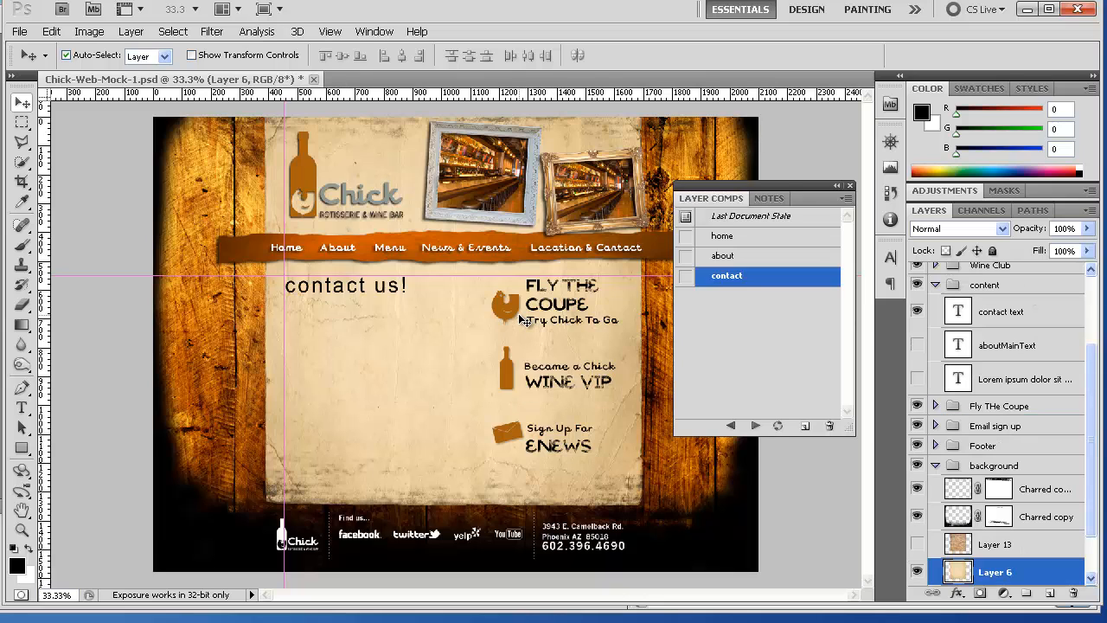
{"action": "left_click", "coordinate": [501, 301]}
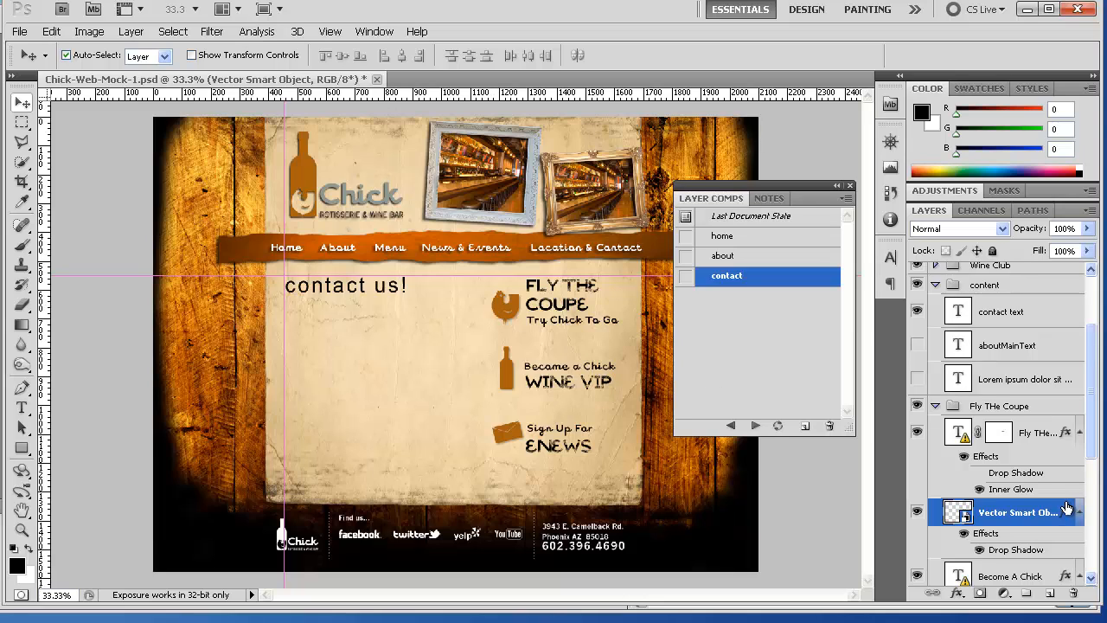
{"action": "left_click_drag", "start_coordinate": [1095, 448], "coordinate": [1094, 460]}
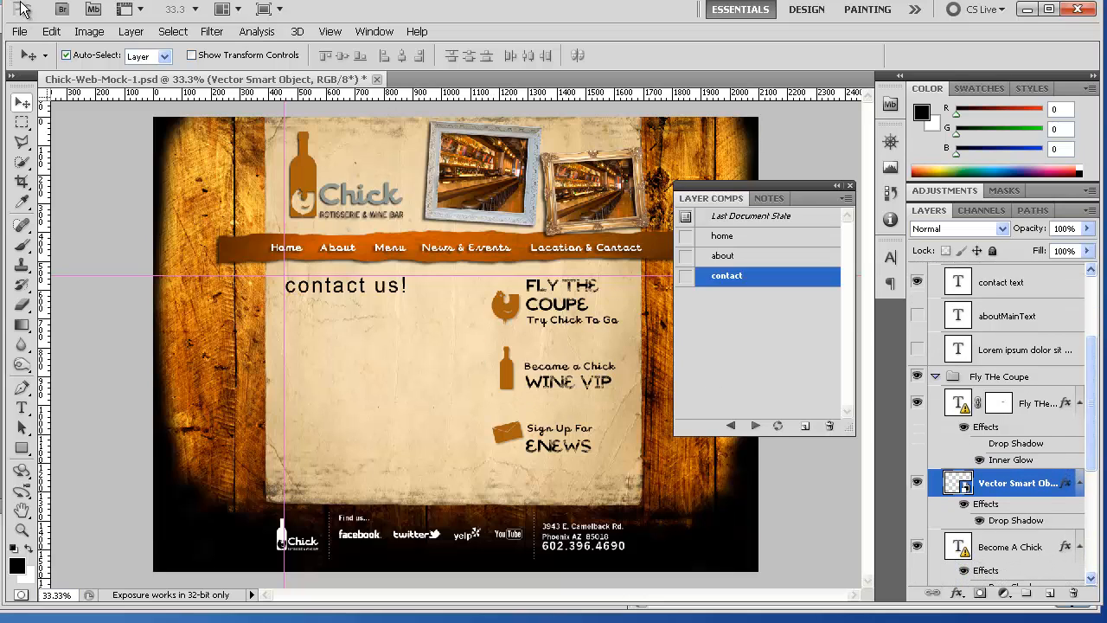
{"action": "left_click", "coordinate": [150, 56]}
{"action": "left_click", "coordinate": [157, 72]}
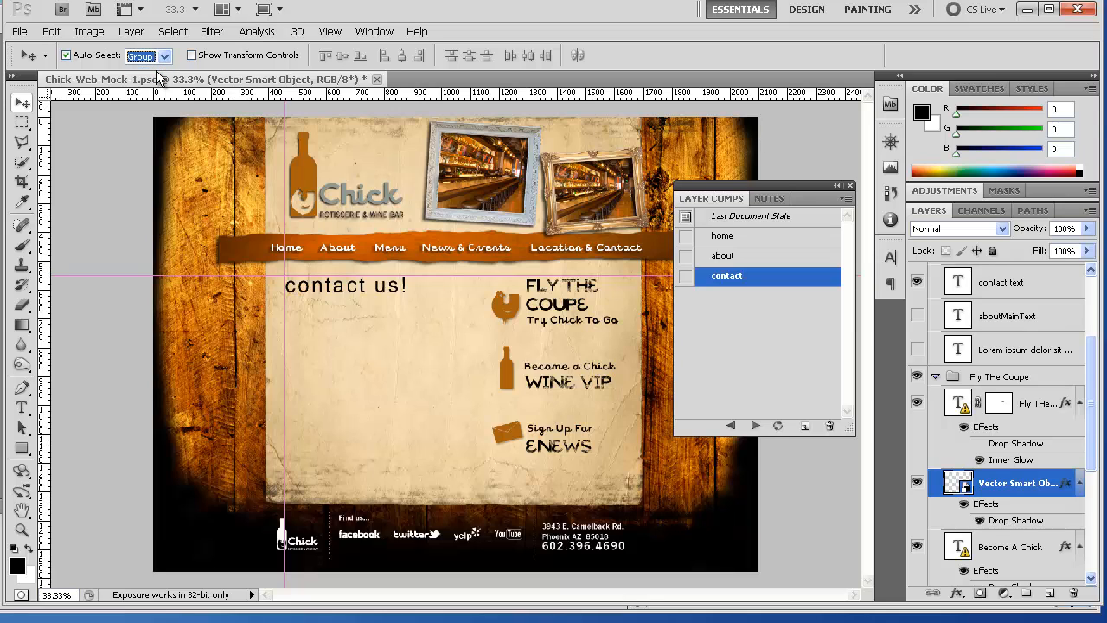
{"action": "left_click", "coordinate": [159, 57]}
{"action": "left_click", "coordinate": [157, 85]}
Step: Collapse and hide the "Fly THe Coupe" group, and update the contact layer comp with this visibility
{"action": "left_click", "coordinate": [506, 312]}
{"action": "left_click", "coordinate": [531, 312]}
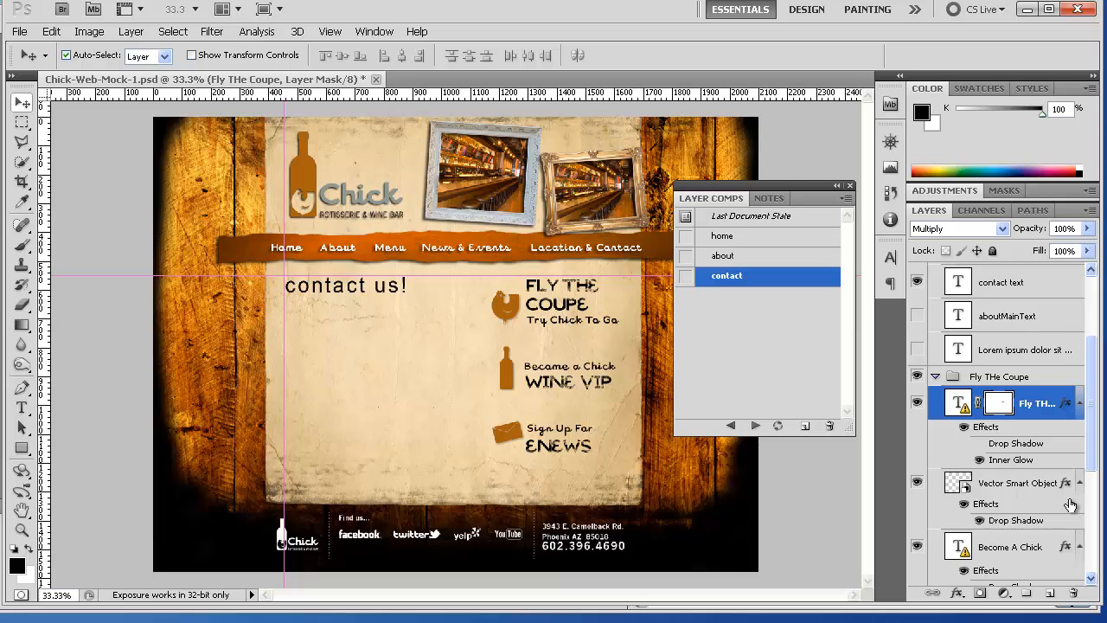
{"action": "scroll", "coordinate": [1095, 375], "scroll_direction": "down", "scroll_amount": 3}
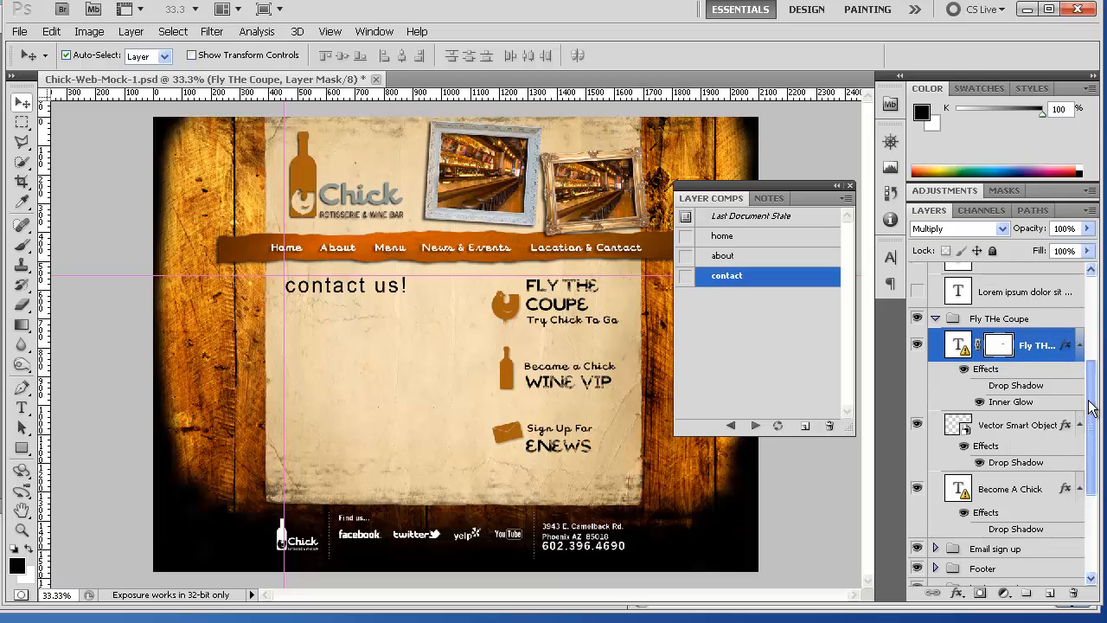
{"action": "left_click", "coordinate": [935, 320]}
{"action": "left_click", "coordinate": [916, 350]}
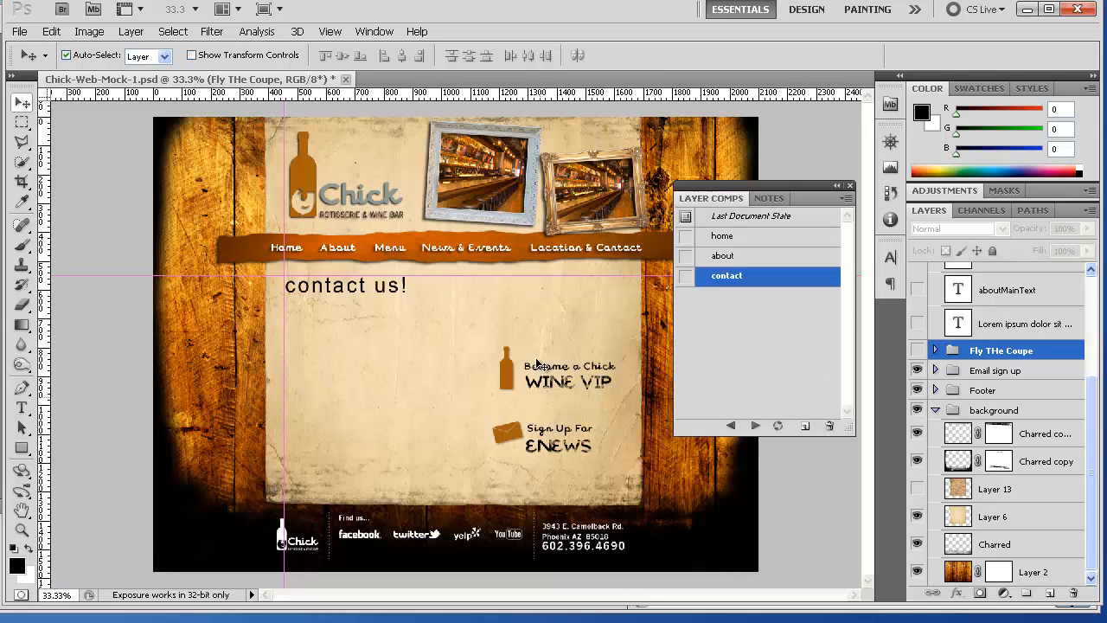
{"action": "left_click", "coordinate": [776, 427]}
Step: Apply the about, home and contact layer comps in turn to compare the page versions
{"action": "left_click", "coordinate": [685, 257]}
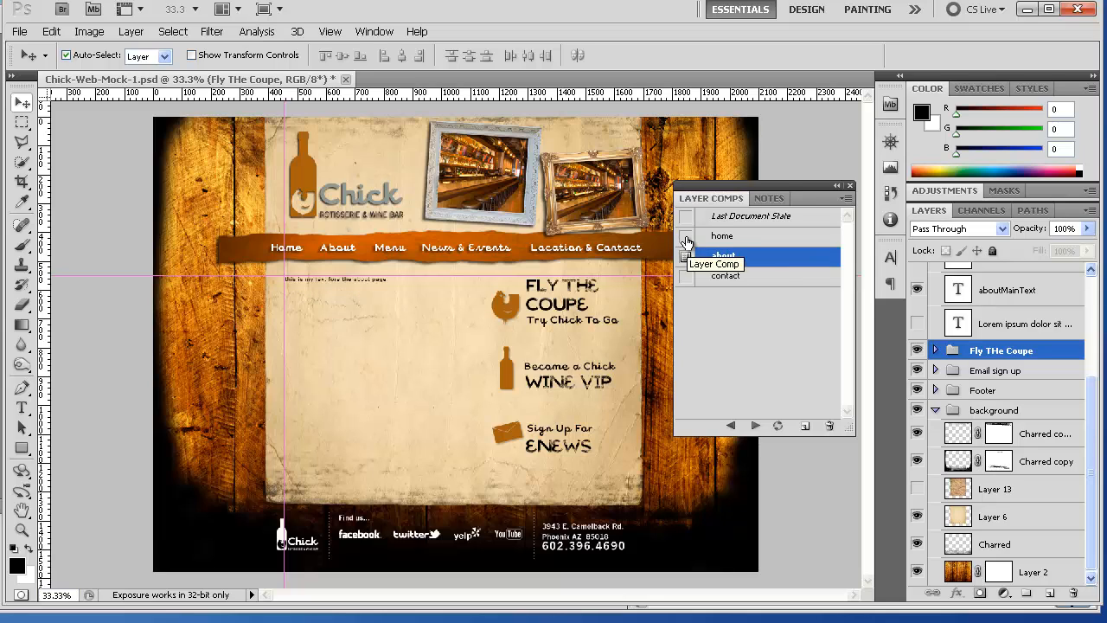
{"action": "left_click", "coordinate": [684, 236]}
{"action": "left_click", "coordinate": [685, 277]}
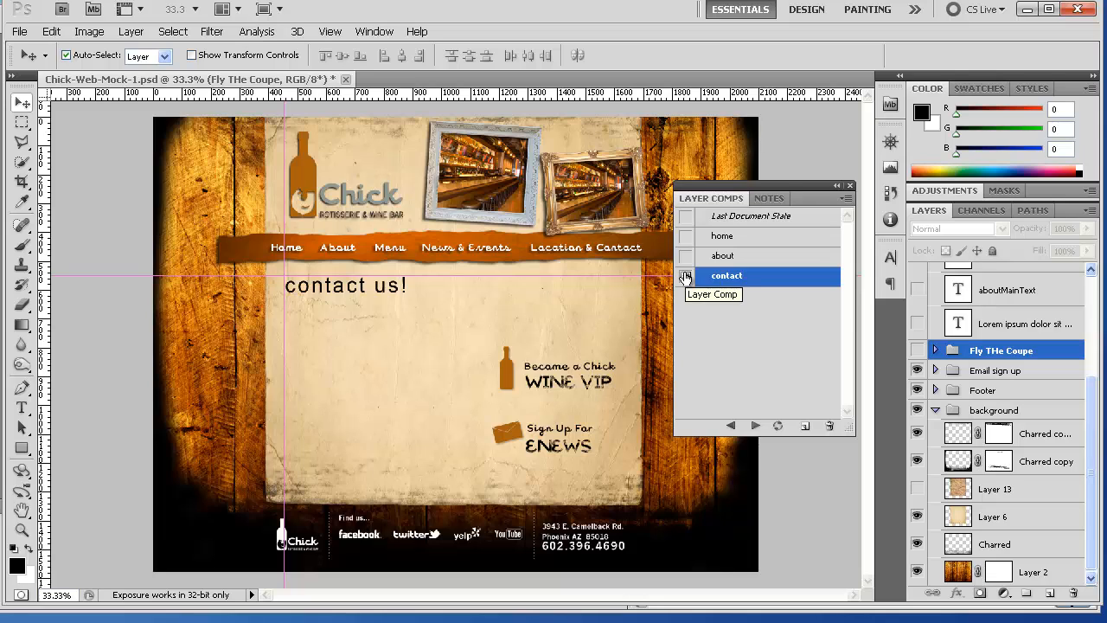
Step: Enable Position alongside Visibility in the contact layer comp's options
{"action": "double_click", "coordinate": [731, 277]}
{"action": "left_click", "coordinate": [802, 281]}
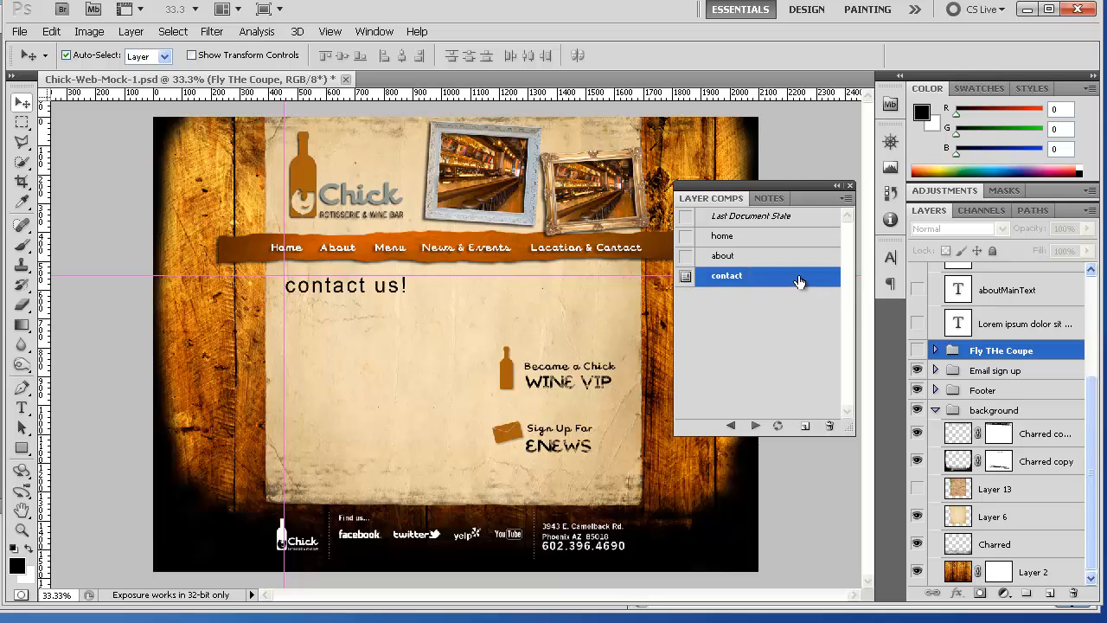
{"action": "right_click", "coordinate": [799, 281]}
{"action": "left_click", "coordinate": [822, 307]}
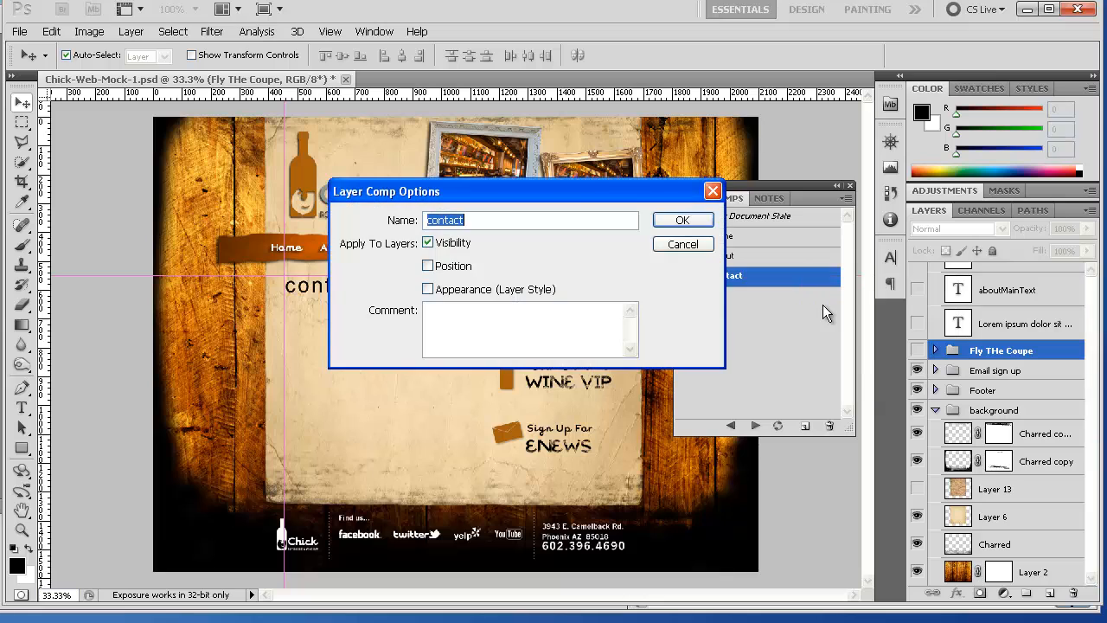
{"action": "left_click", "coordinate": [429, 267]}
{"action": "left_click", "coordinate": [682, 221]}
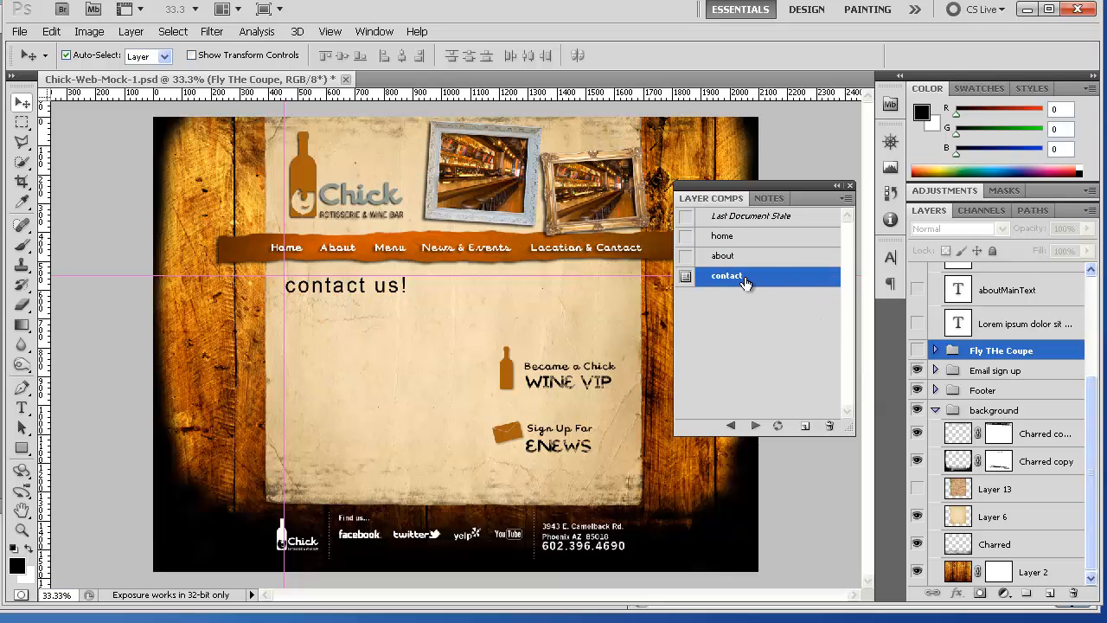
Step: Enable Position alongside Visibility in the about layer comp's options
{"action": "left_click", "coordinate": [749, 256]}
{"action": "right_click", "coordinate": [750, 256]}
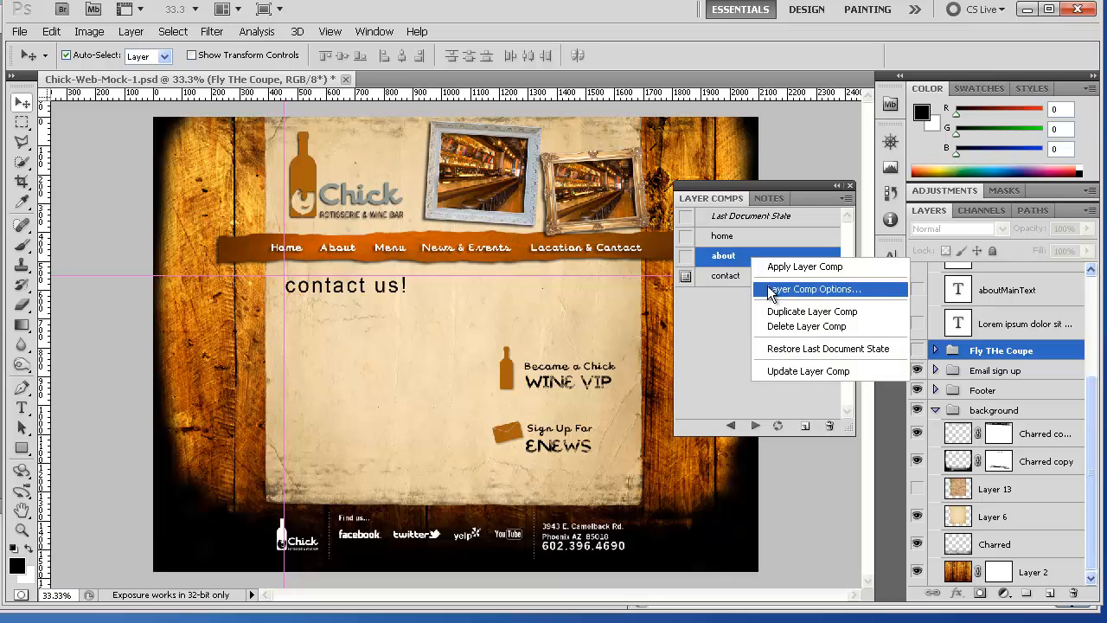
{"action": "left_click", "coordinate": [772, 289]}
{"action": "left_click", "coordinate": [444, 269]}
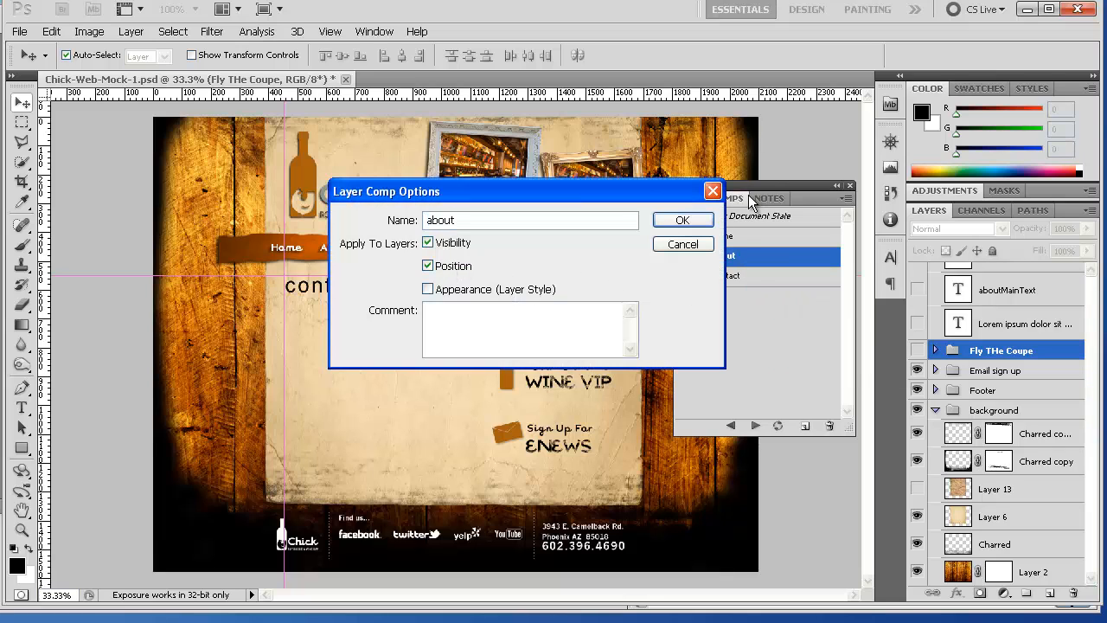
{"action": "left_click", "coordinate": [707, 221]}
Step: Enable Position alongside Visibility in the home layer comp's options, and reselect the contact comp
{"action": "left_click", "coordinate": [741, 244]}
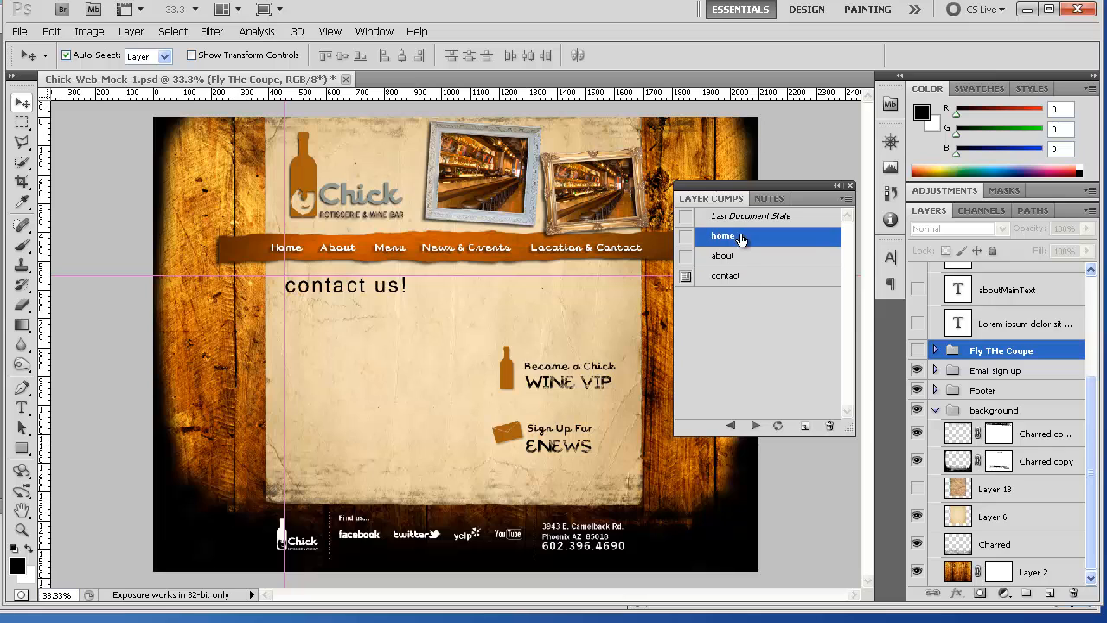
{"action": "right_click", "coordinate": [743, 237]}
{"action": "left_click", "coordinate": [787, 266]}
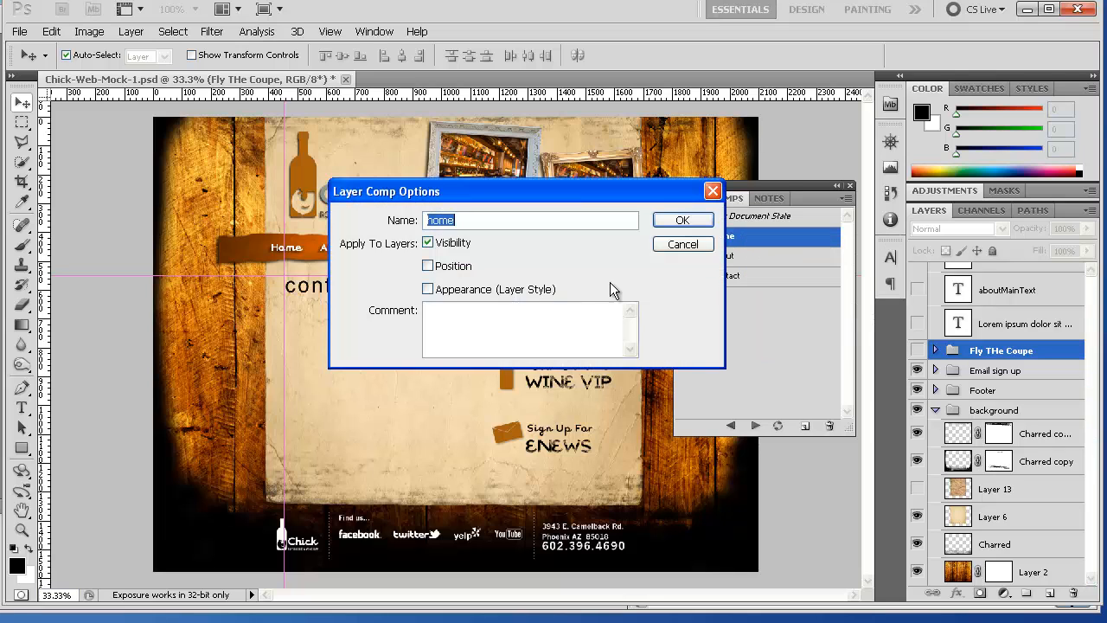
{"action": "left_click", "coordinate": [474, 268]}
{"action": "left_click", "coordinate": [701, 225]}
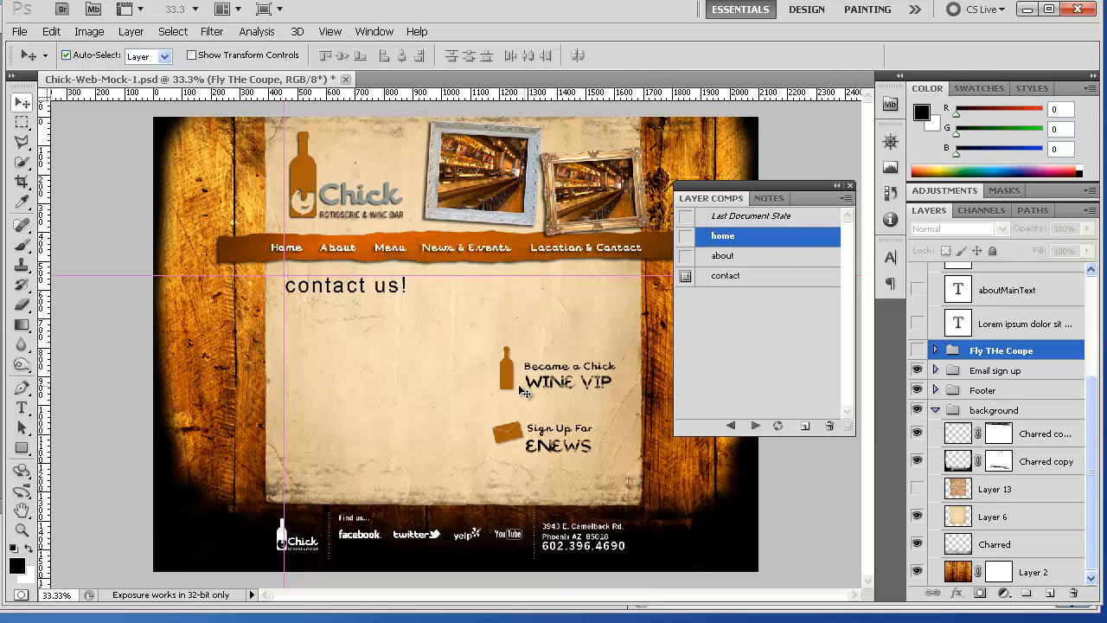
{"action": "left_click", "coordinate": [773, 279]}
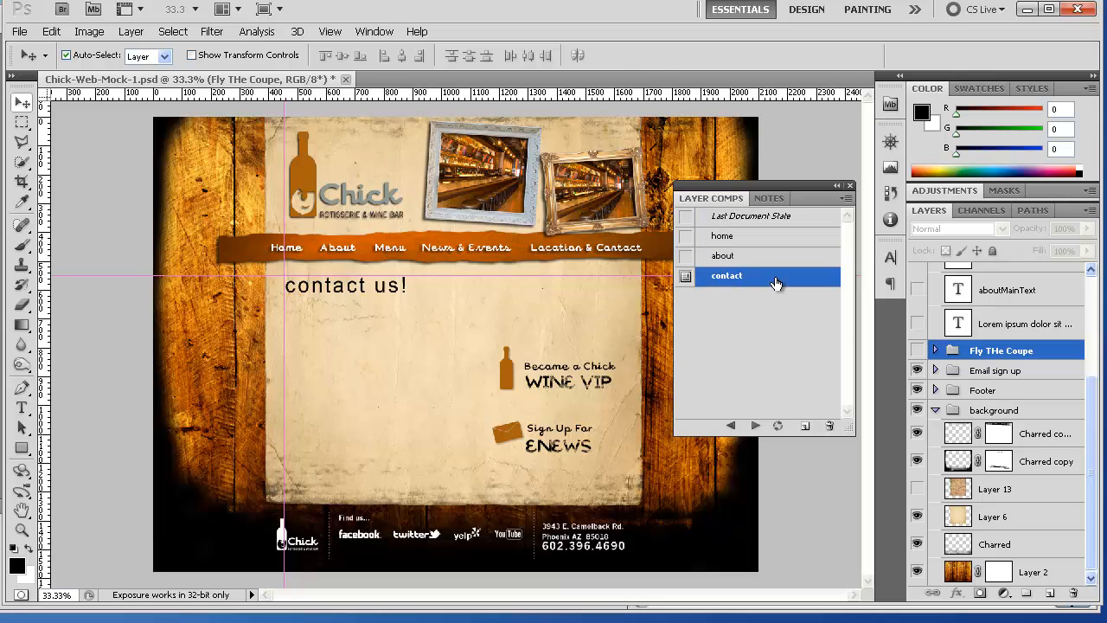
Step: Auto-select the wine bottle icon beside "Wine VIP" to locate its layer, undo its trial move and collapse the Wine Club group
{"action": "left_click_drag", "start_coordinate": [510, 376], "coordinate": [510, 313]}
{"action": "key", "text": "ctrl+z"}
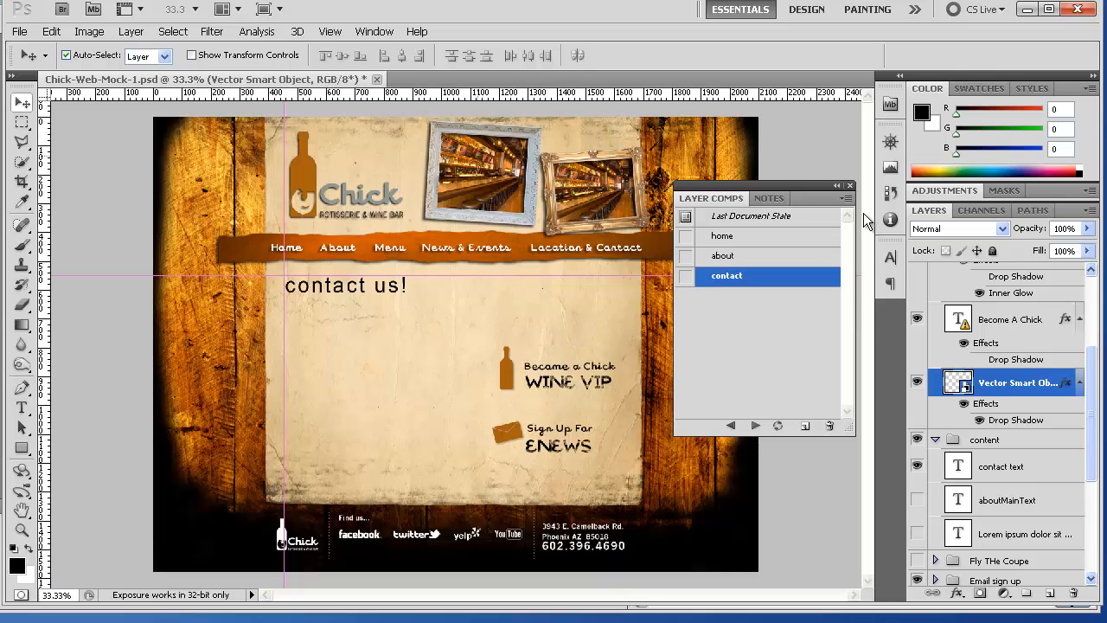
{"action": "scroll", "coordinate": [1099, 378], "scroll_direction": "up", "scroll_amount": 3}
{"action": "scroll", "coordinate": [1003, 372], "scroll_direction": "up", "scroll_amount": 4}
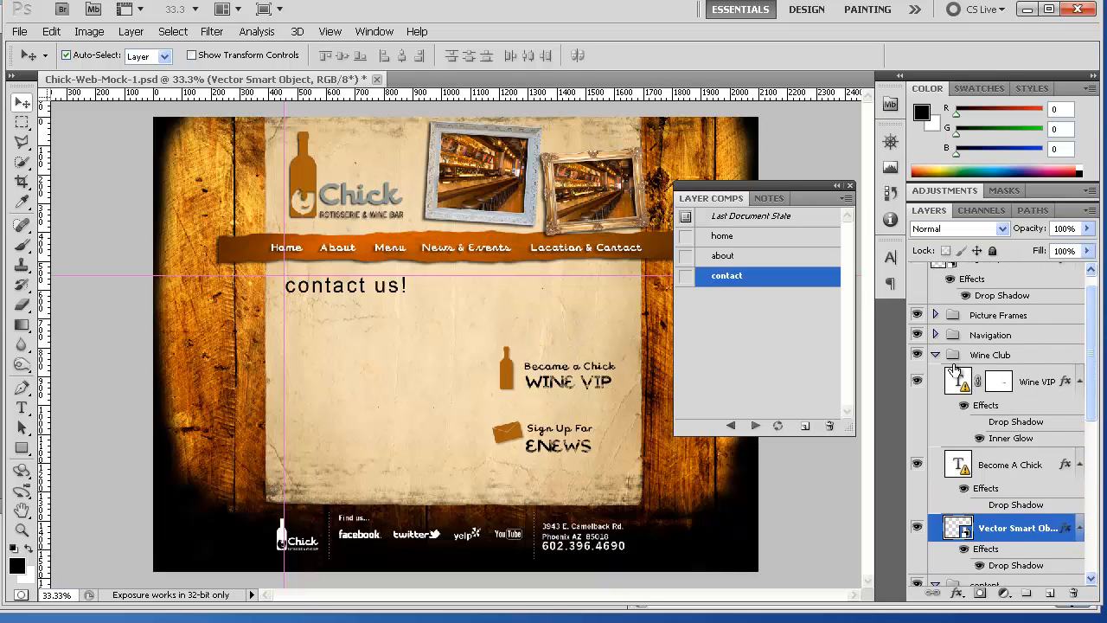
{"action": "left_click", "coordinate": [936, 356]}
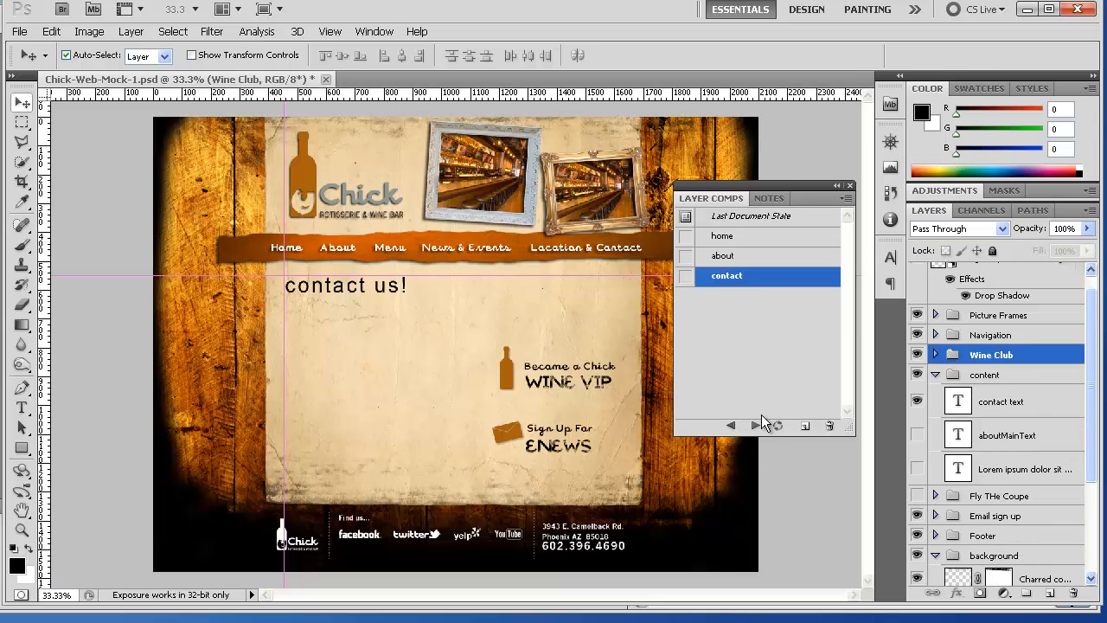
Step: With Auto-Select off, move the Wine Club and Email sign up groups together up into the Fly The Coupe gap, and update the contact comp
{"action": "left_click", "coordinate": [65, 55]}
{"action": "left_click", "coordinate": [935, 374]}
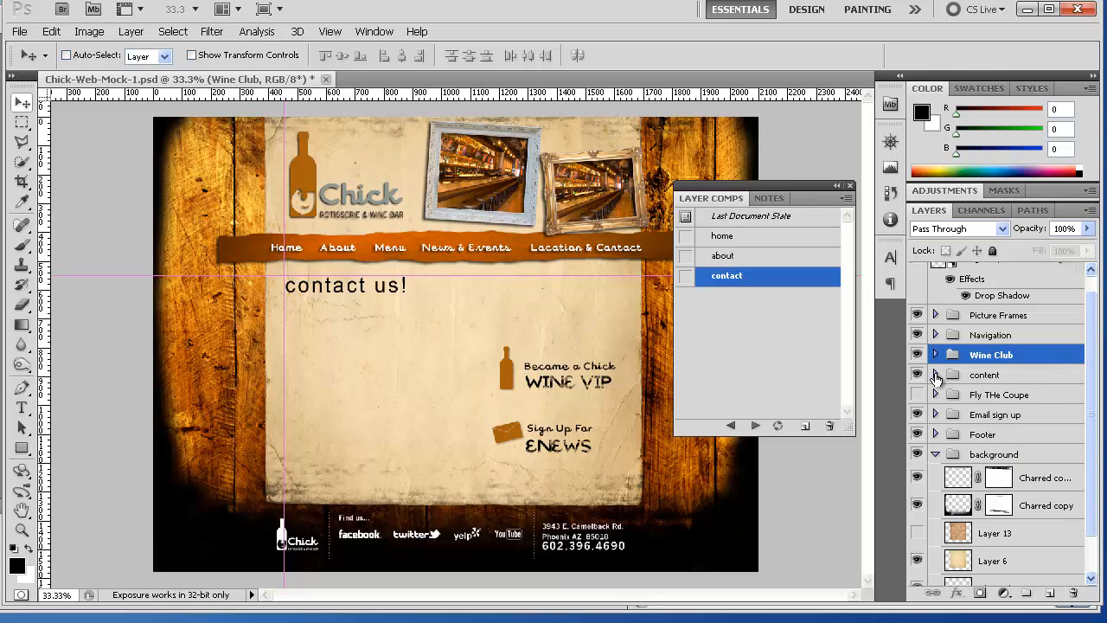
{"action": "left_click", "coordinate": [1014, 415], "text": "ctrl"}
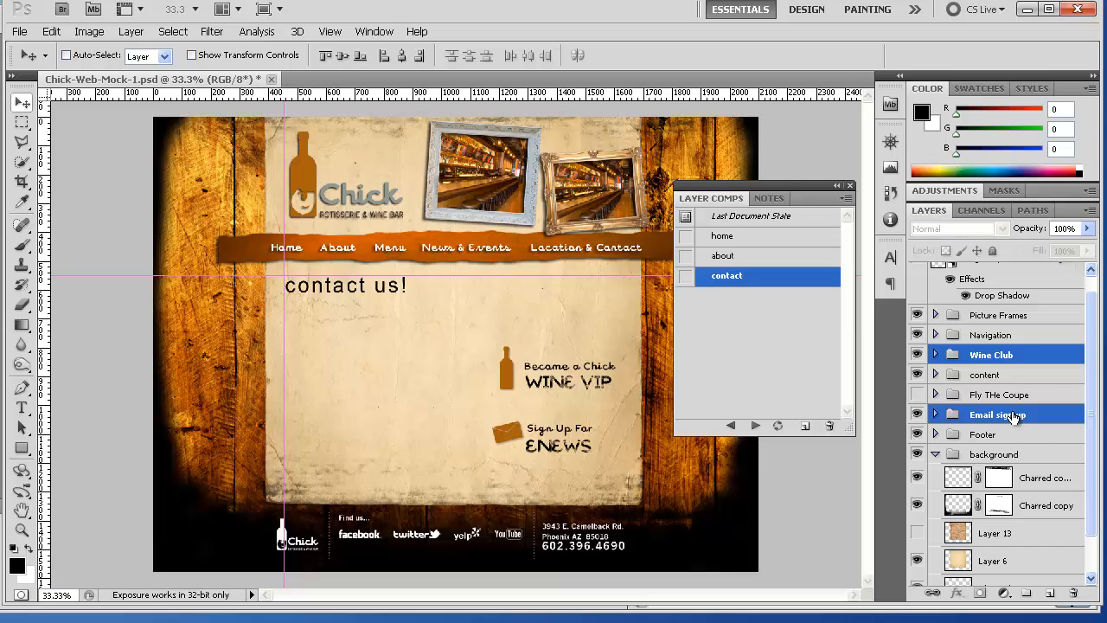
{"action": "left_click_drag", "start_coordinate": [512, 378], "coordinate": [516, 313]}
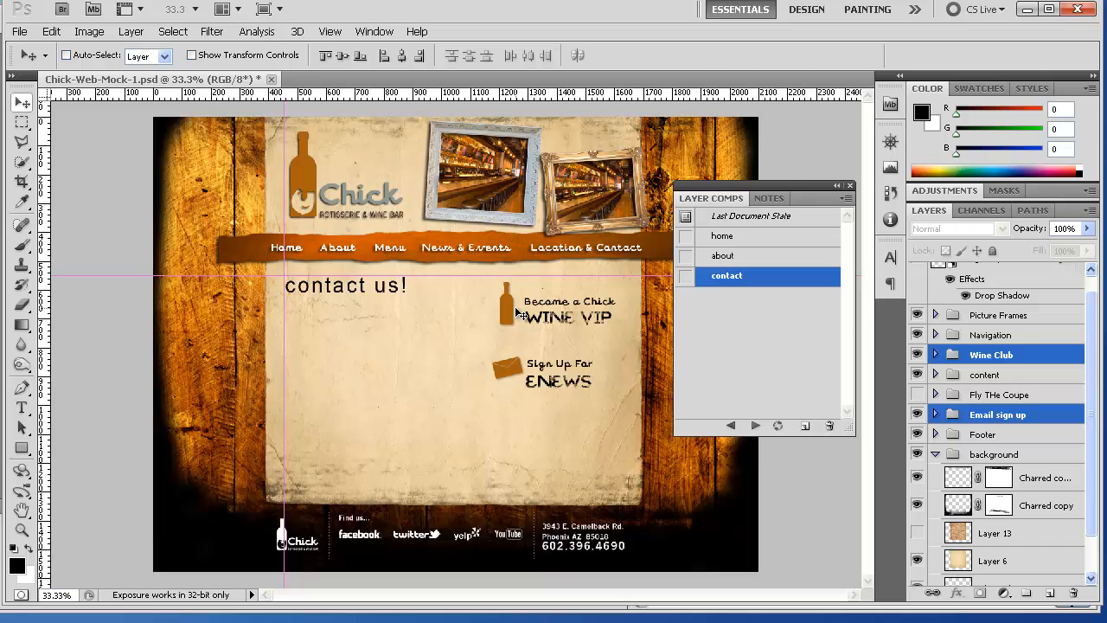
{"action": "left_click", "coordinate": [777, 424]}
Step: Switch repeatedly between the home, about and contact layer comps to check each page's visibility and element positions, ending on contact
{"action": "left_click", "coordinate": [685, 256]}
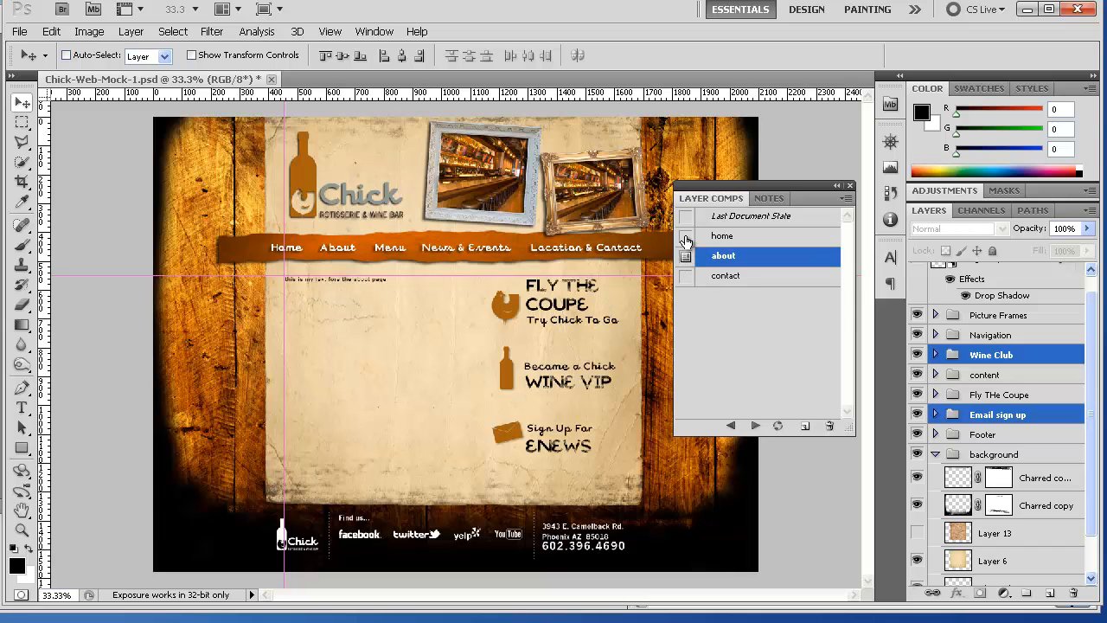
{"action": "left_click", "coordinate": [685, 236]}
{"action": "left_click", "coordinate": [684, 256]}
{"action": "left_click", "coordinate": [684, 276]}
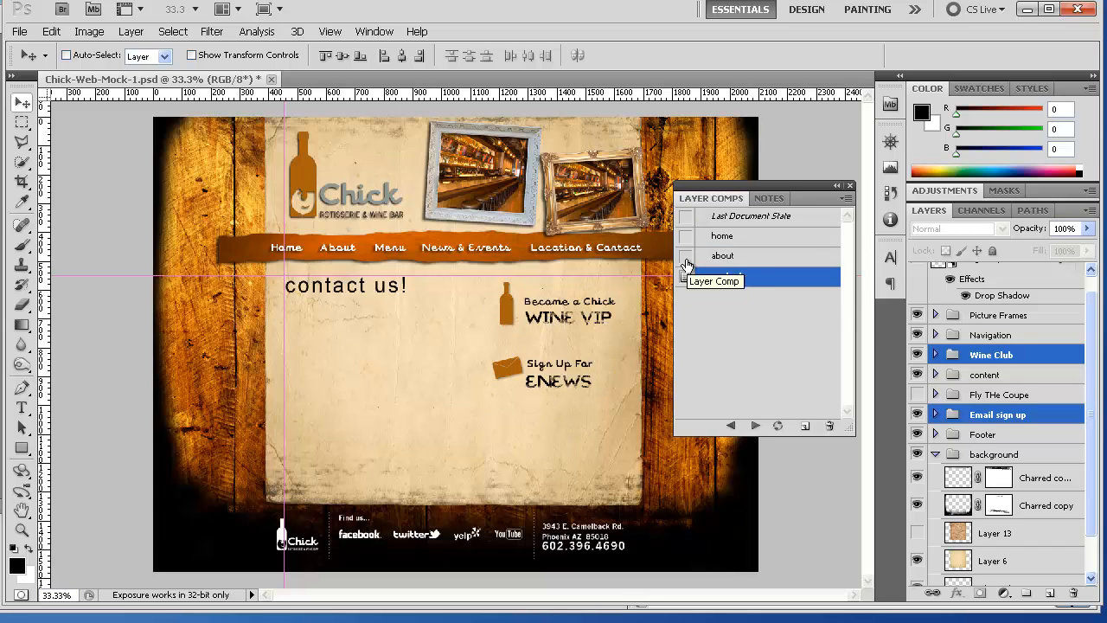
{"action": "left_click", "coordinate": [685, 256]}
{"action": "left_click", "coordinate": [684, 236]}
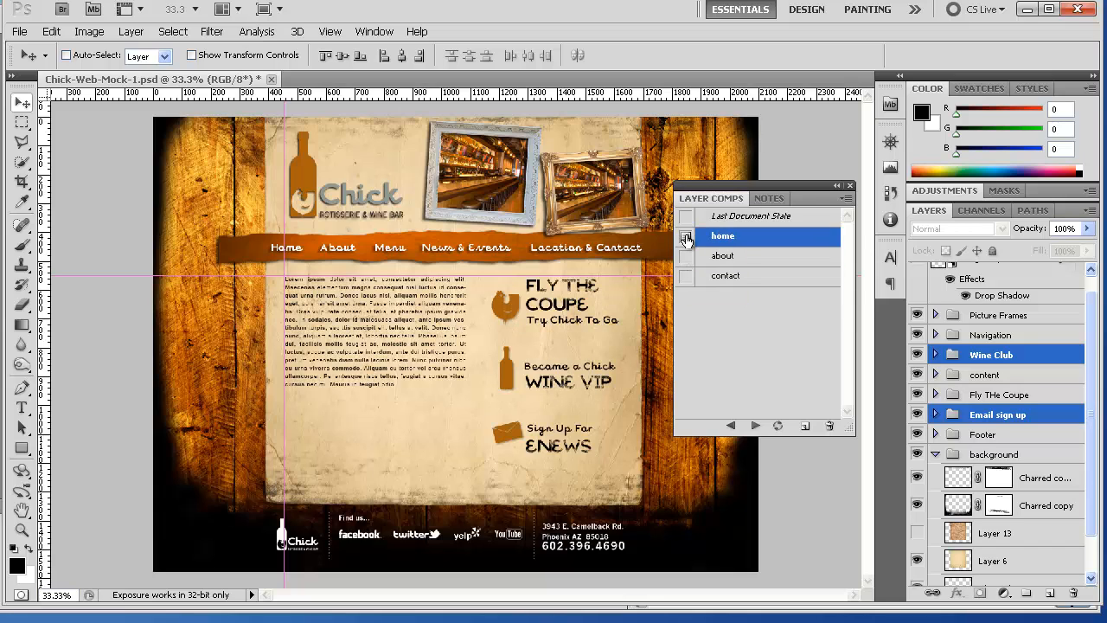
{"action": "left_click", "coordinate": [685, 256]}
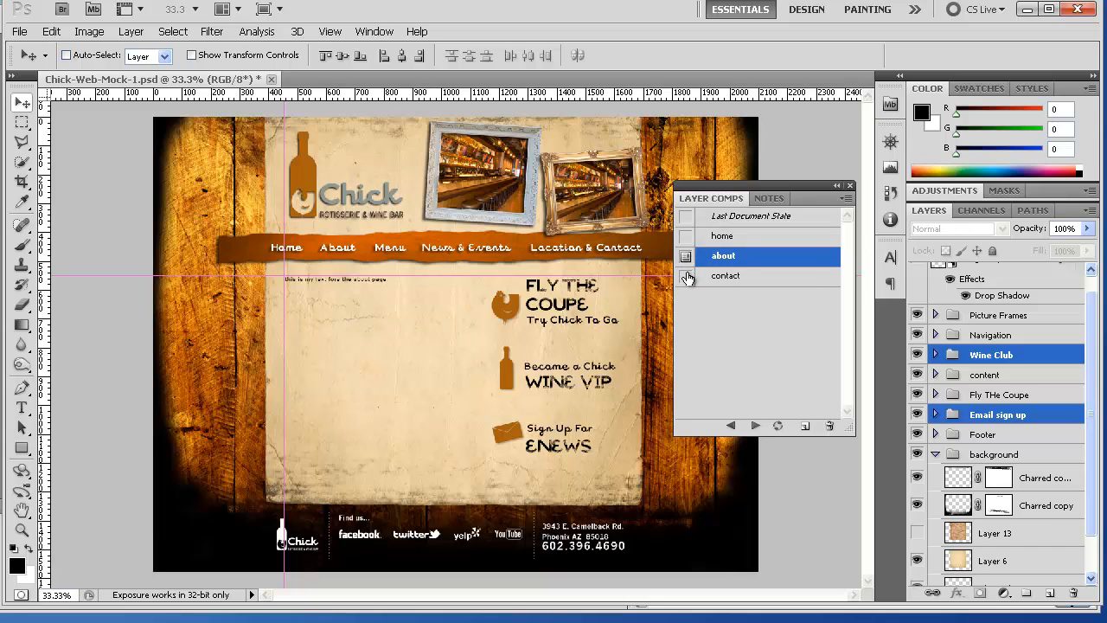
{"action": "left_click", "coordinate": [684, 276]}
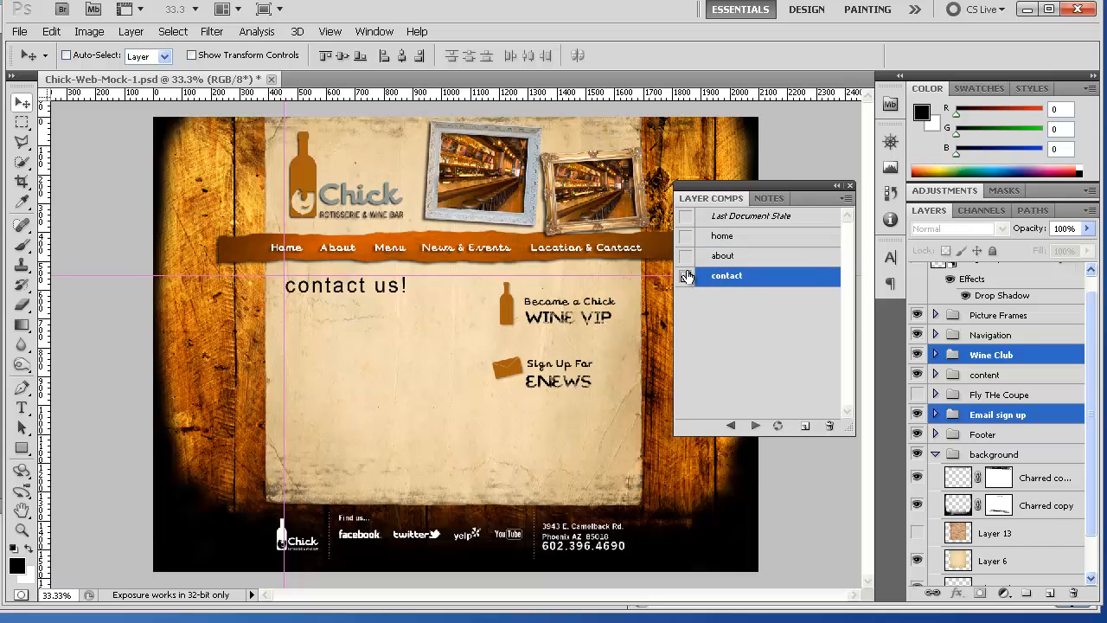
{"action": "left_click", "coordinate": [685, 256]}
{"action": "left_click", "coordinate": [685, 236]}
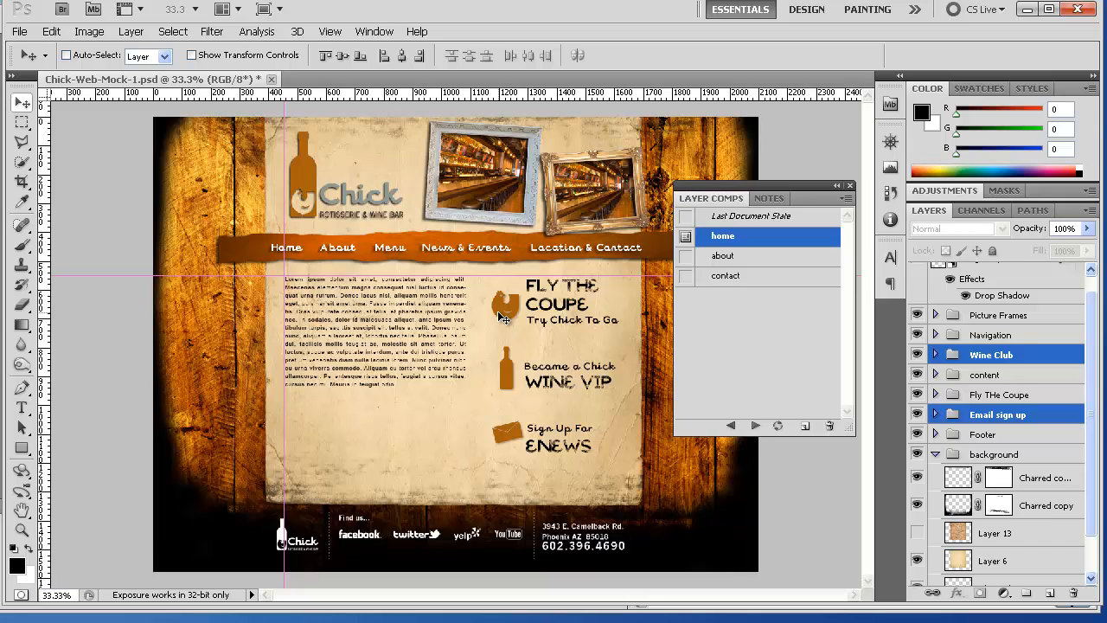
{"action": "left_click", "coordinate": [687, 257]}
{"action": "left_click", "coordinate": [687, 277]}
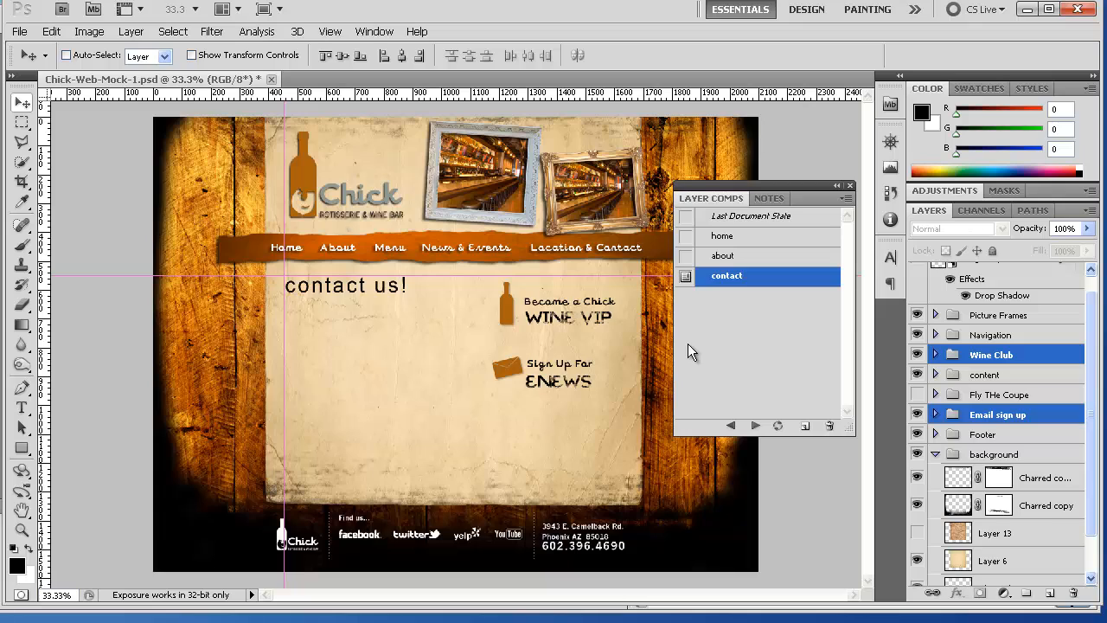